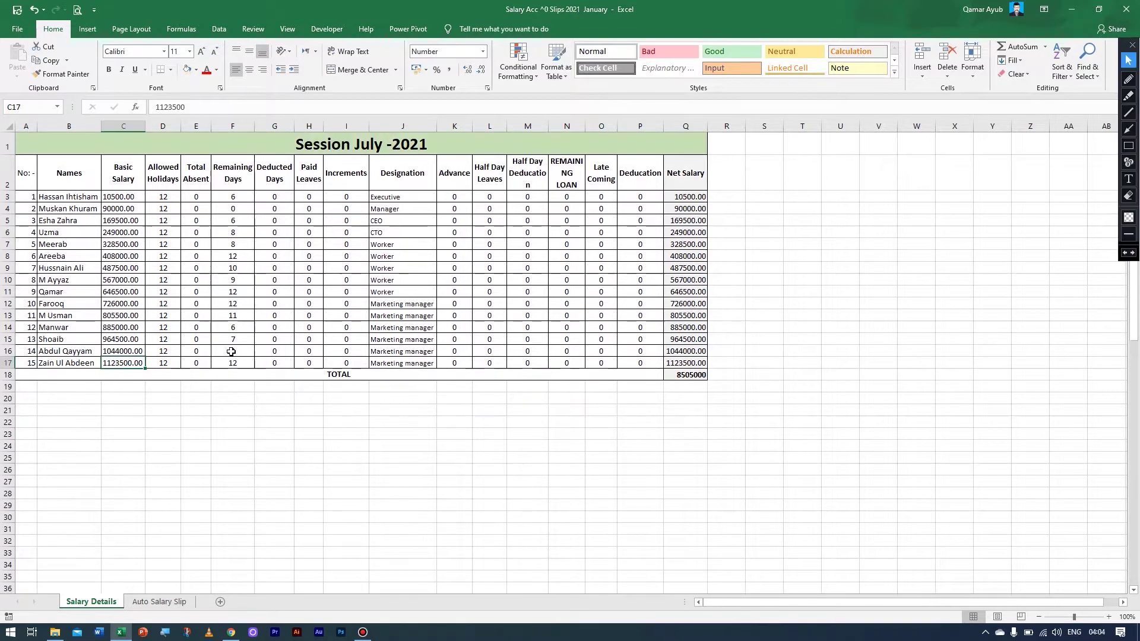
# Copy the Session July -2021 salary table (A1:Q18) and paste it at A21.
pyautogui.click(56, 147)
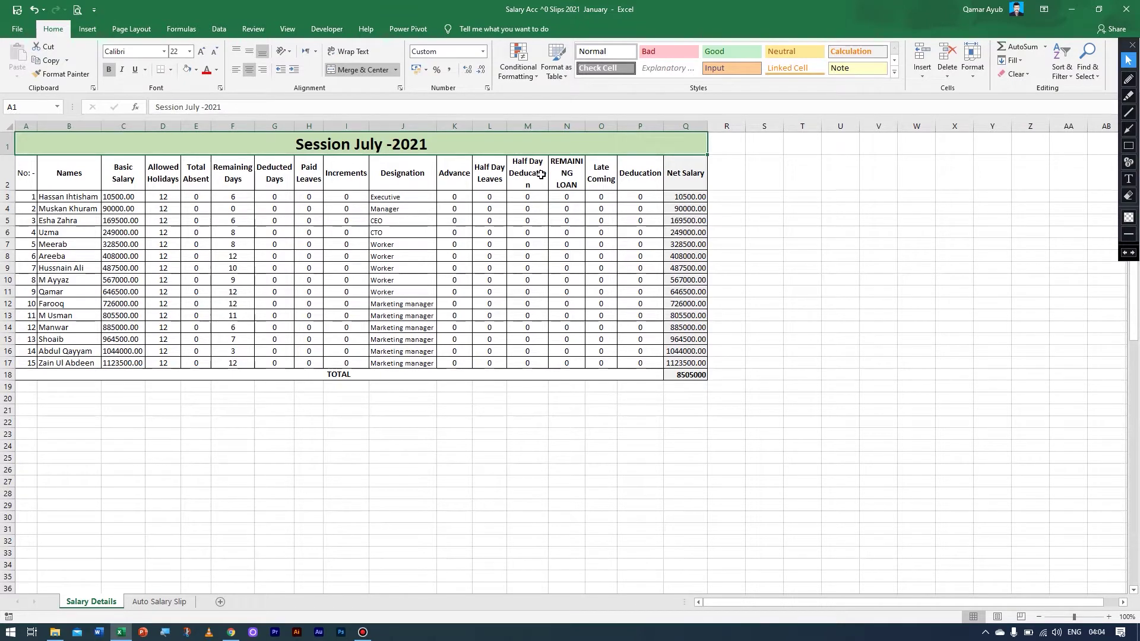
pyautogui.moveTo(689, 374); pyautogui.dragTo(226, 145)
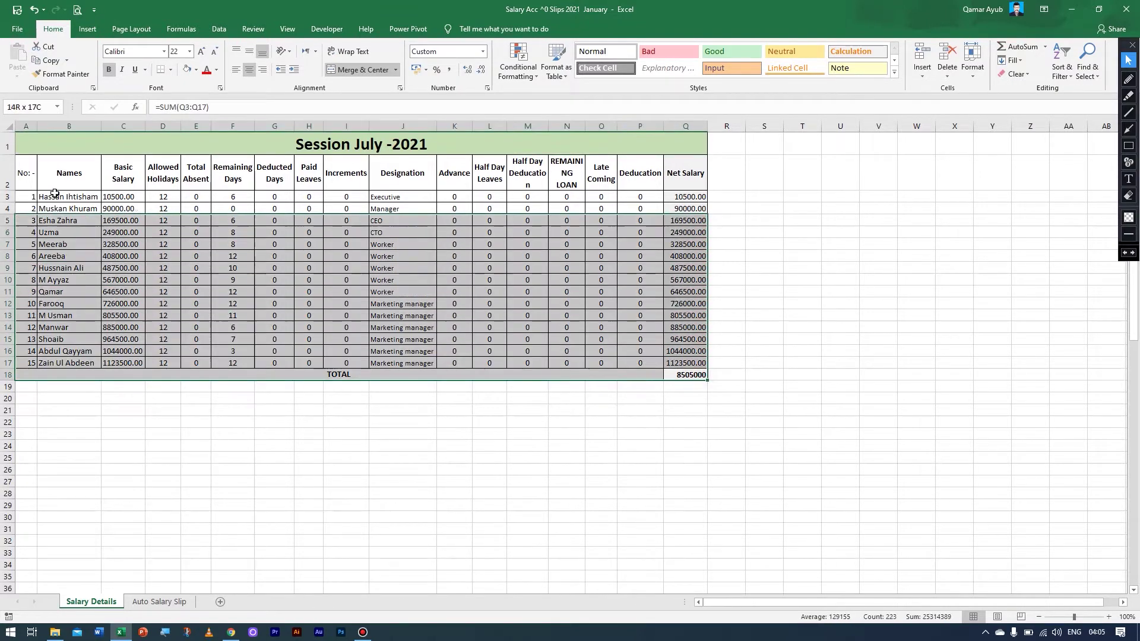
pyautogui.hotkey('ctrl', 'c')
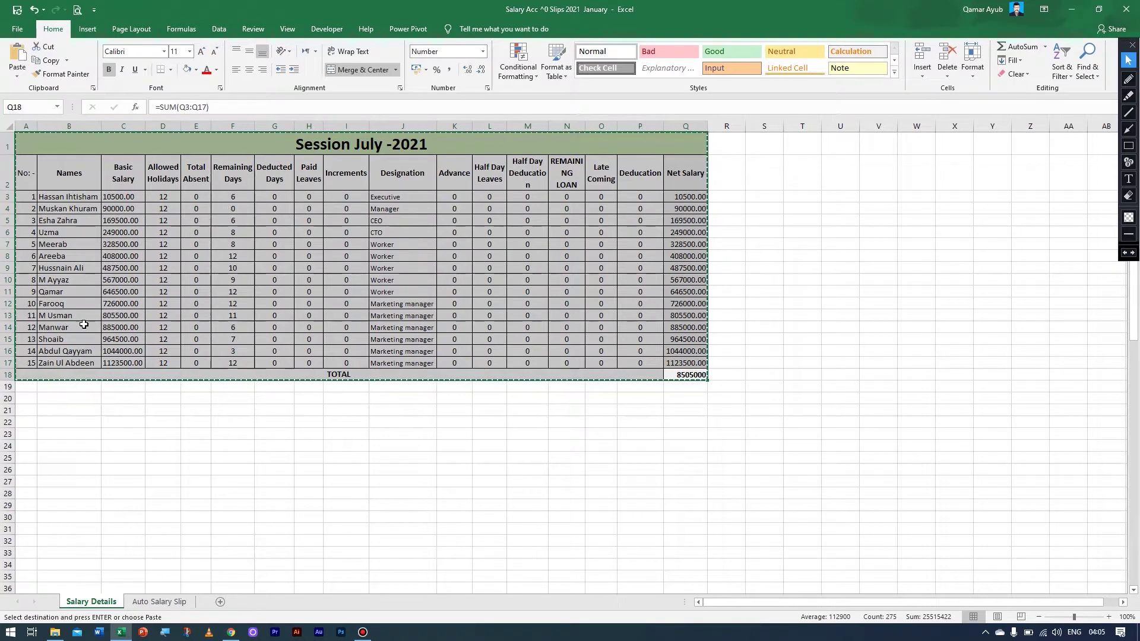
pyautogui.click(20, 410)
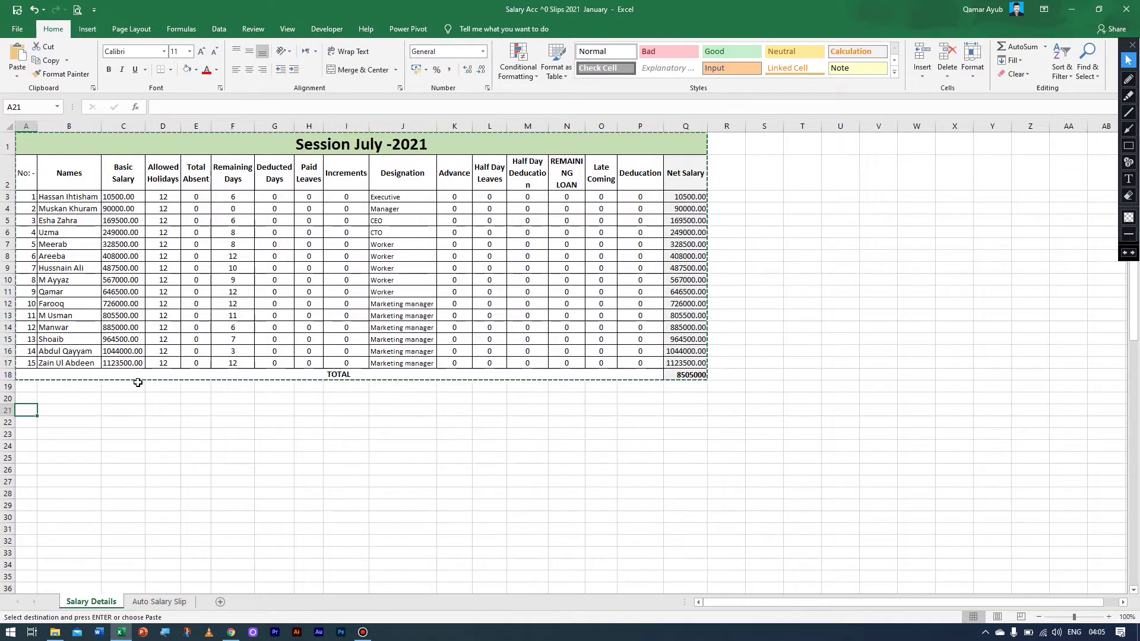
pyautogui.hotkey('ctrl', 'v')
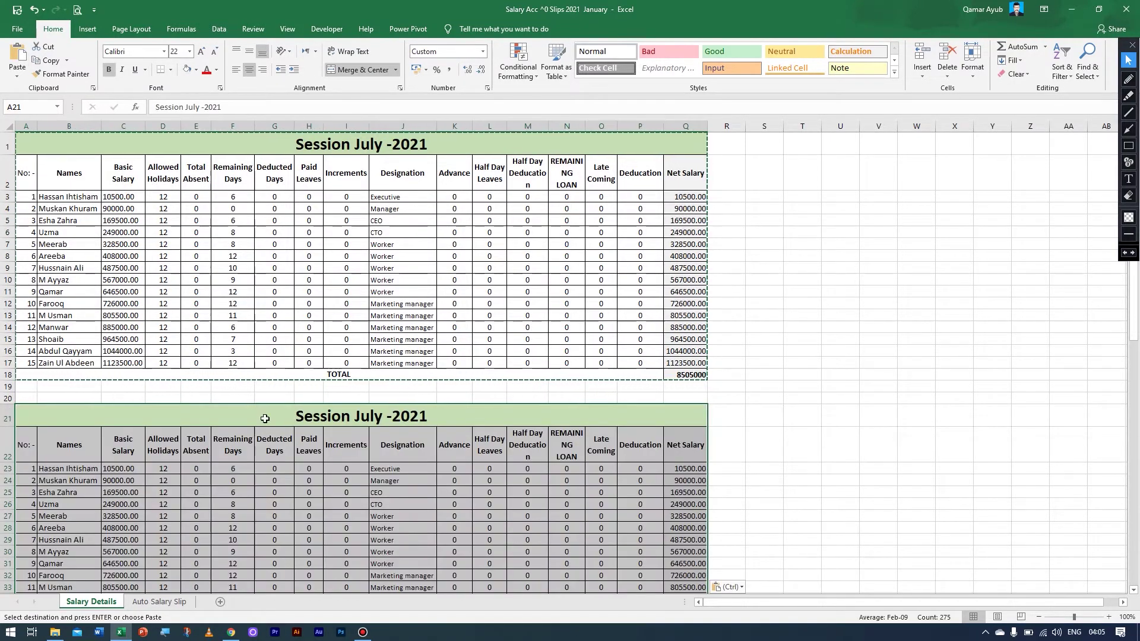
# Review the pasted copy, then undo it so the rows below are empty.
pyautogui.scroll(-1, 265, 419)
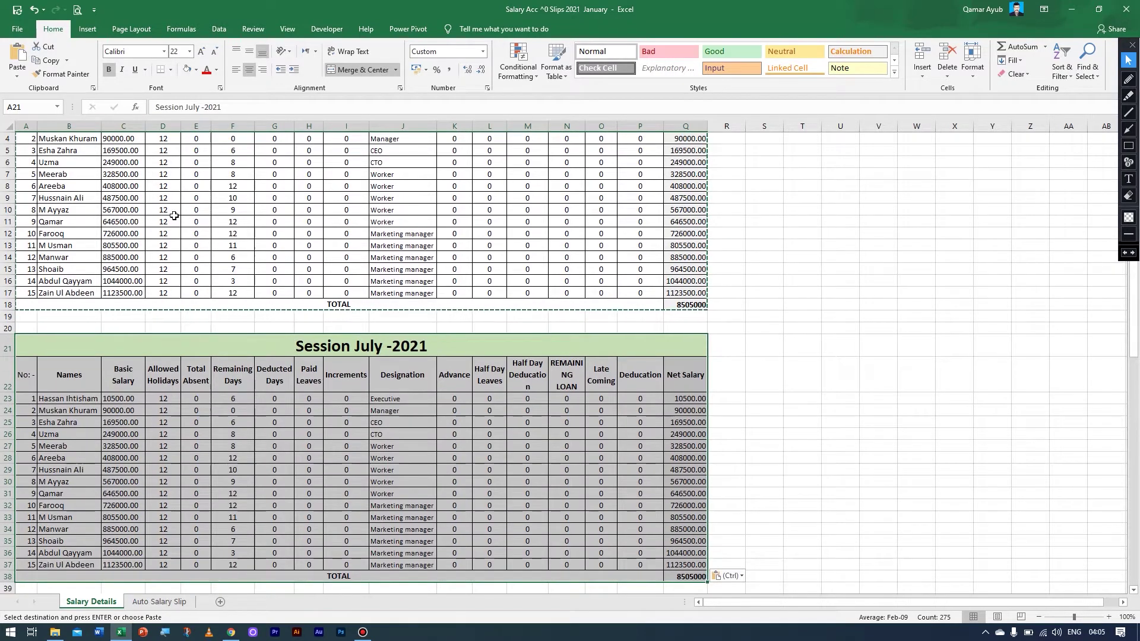
pyautogui.scroll(1, 534, 306)
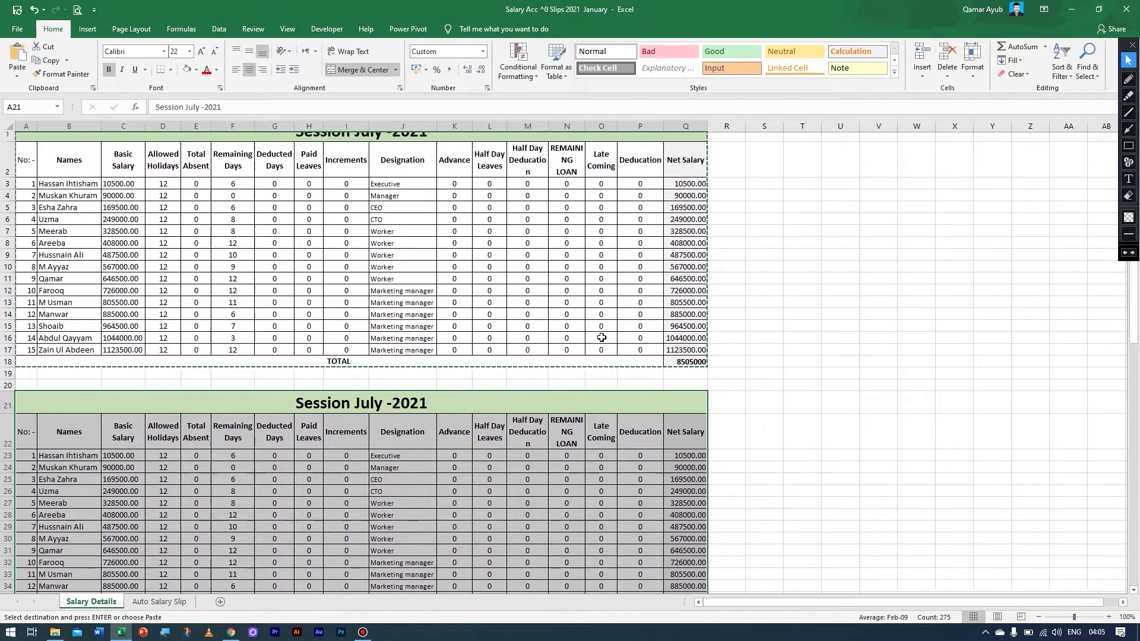
pyautogui.click(978, 451)
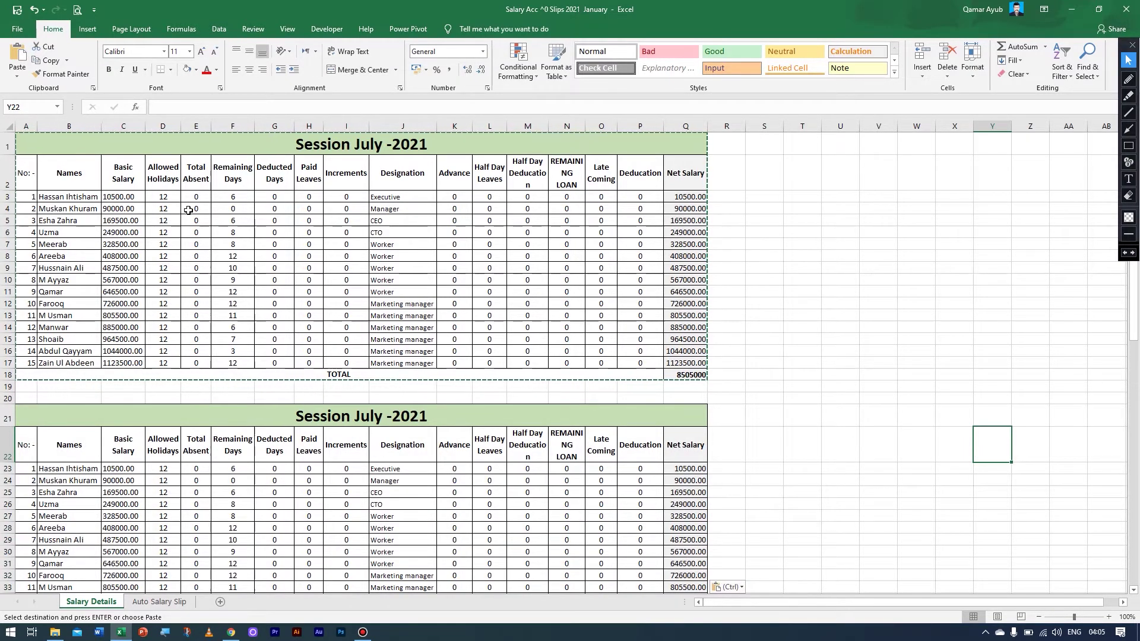
pyautogui.hotkey('ctrl', 'z')
pyautogui.hotkey('ctrl', 'z')
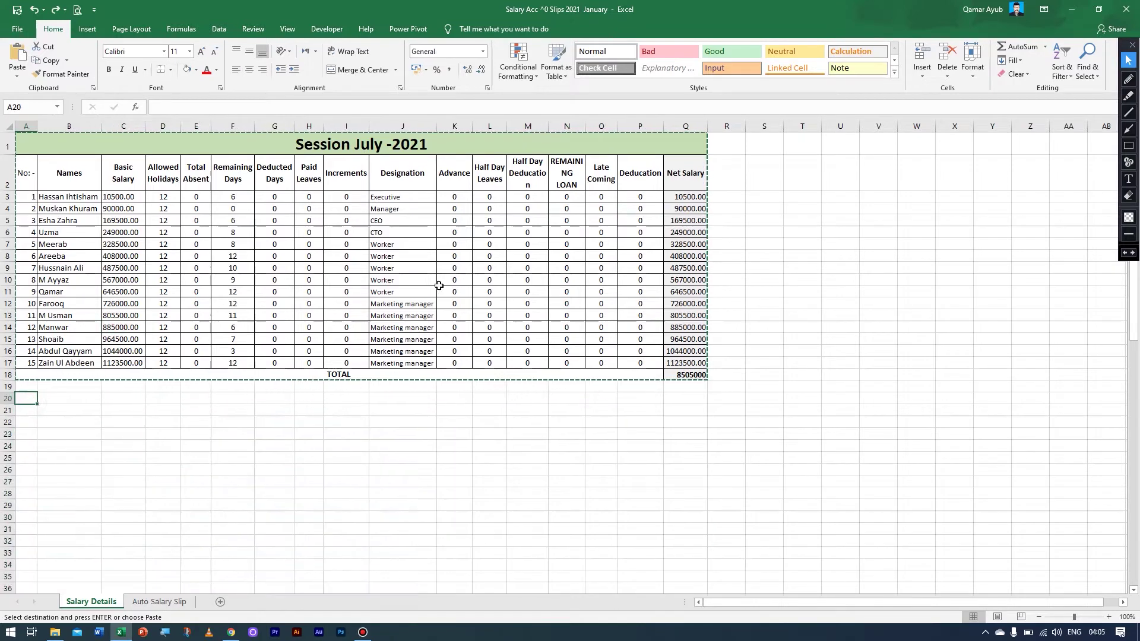
pyautogui.click(17, 75)
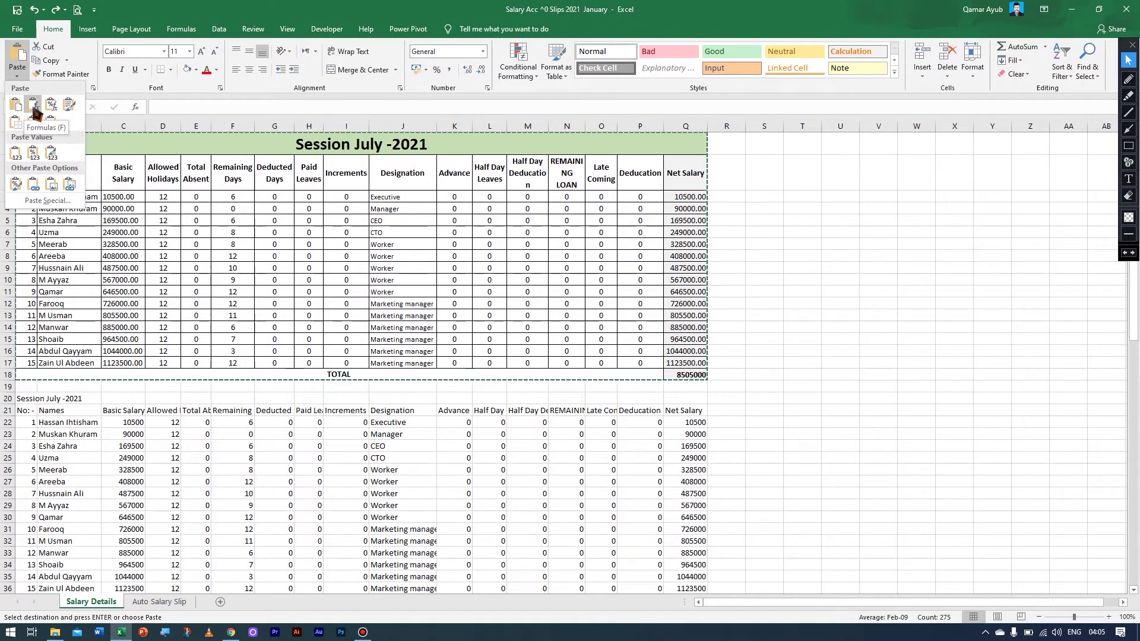
# Paste only the formulas at row 20, then inspect the formulas in M28, Q4, Q27 and C3.
pyautogui.click(33, 106)
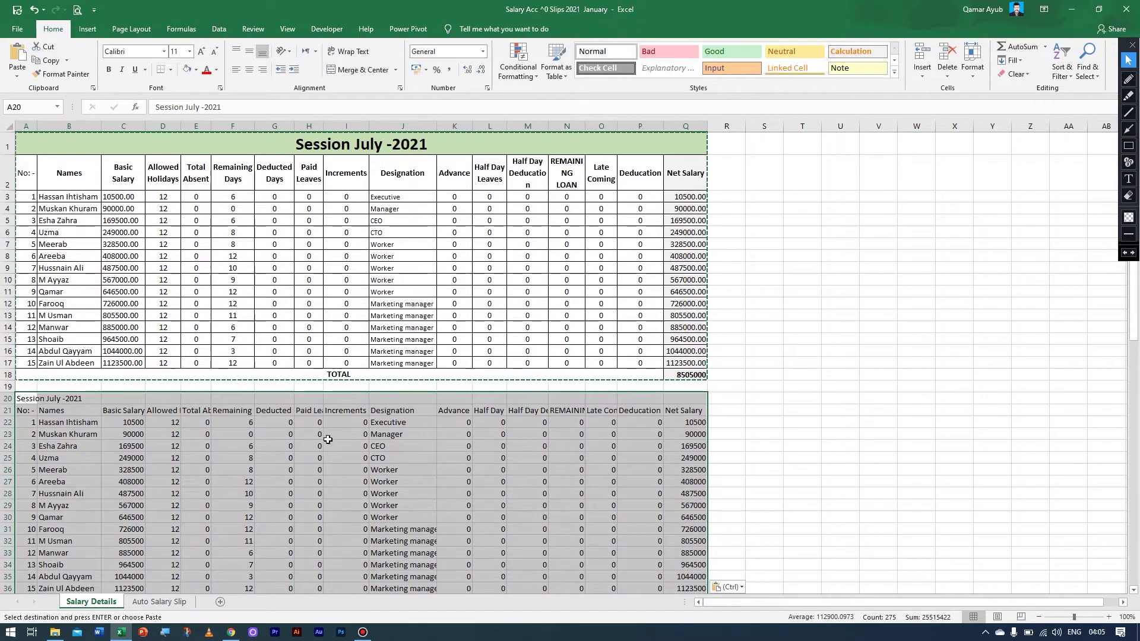
pyautogui.click(530, 490)
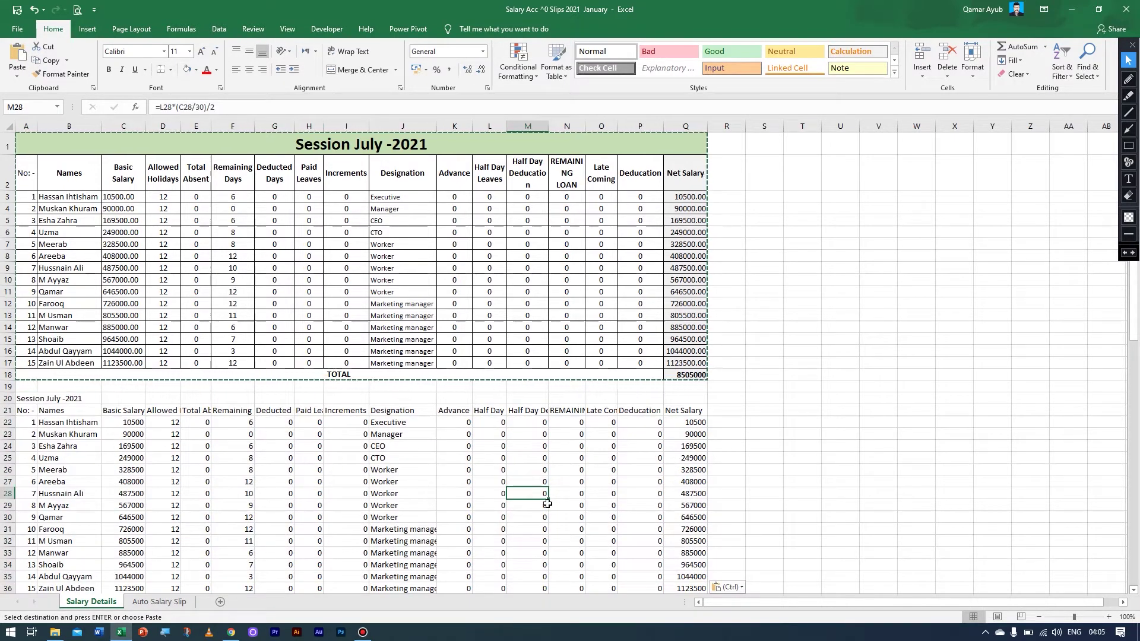
pyautogui.click(693, 210)
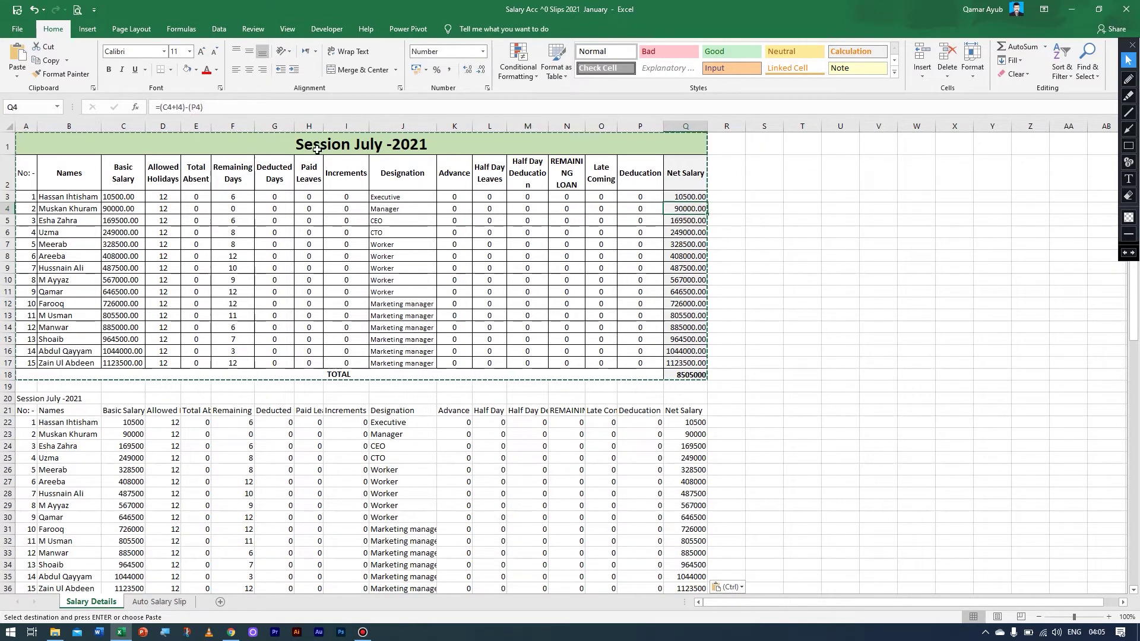
pyautogui.click(698, 481)
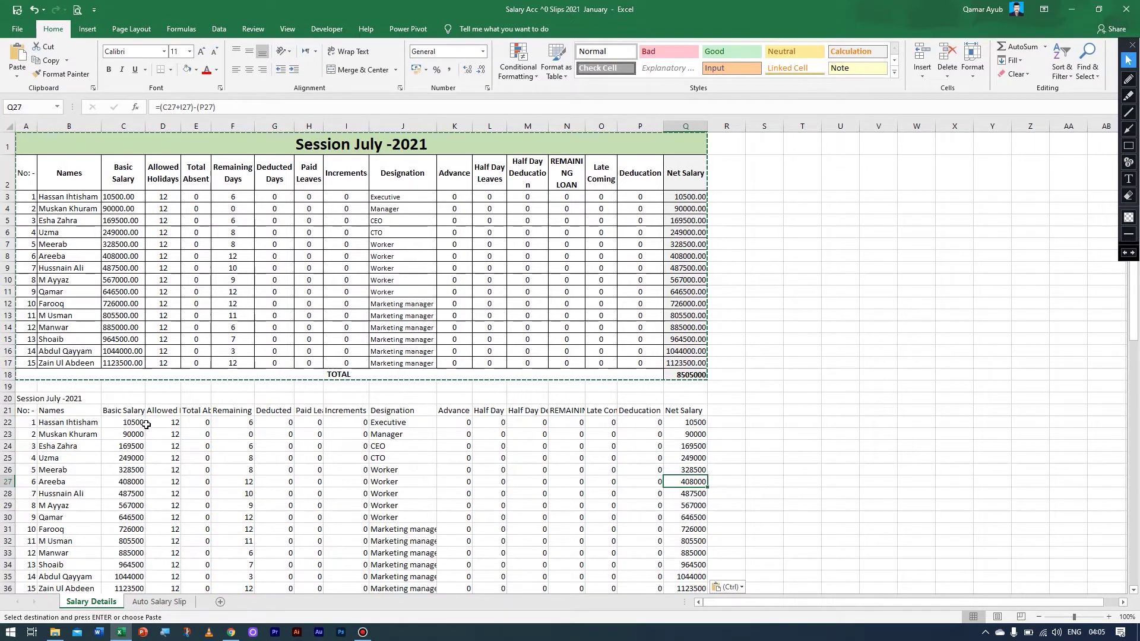
pyautogui.click(126, 196)
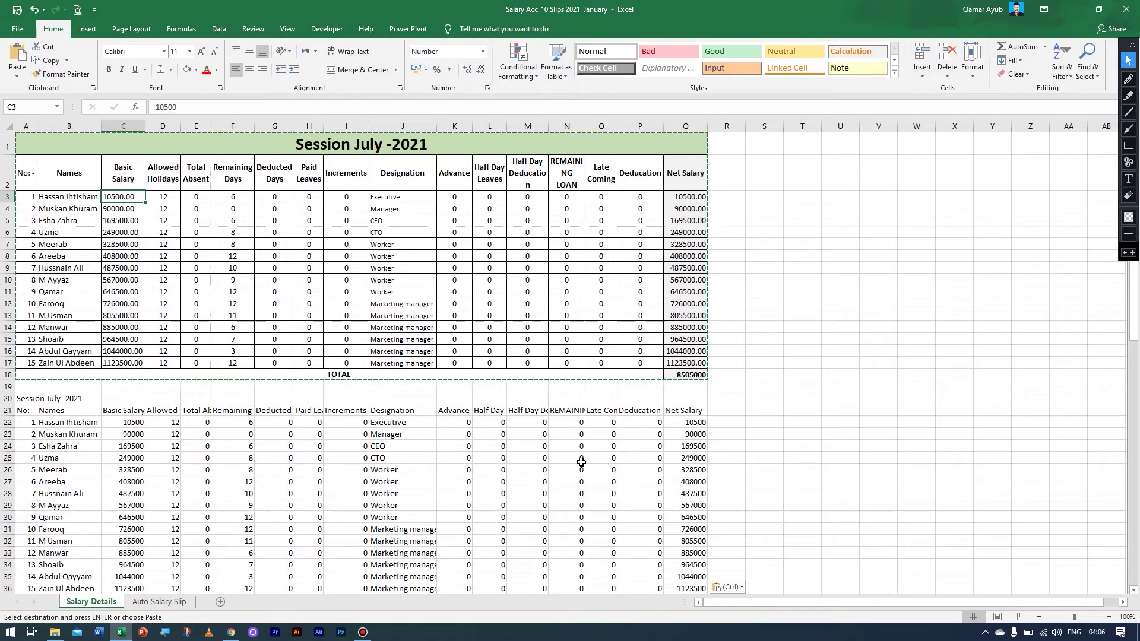
pyautogui.click(735, 436)
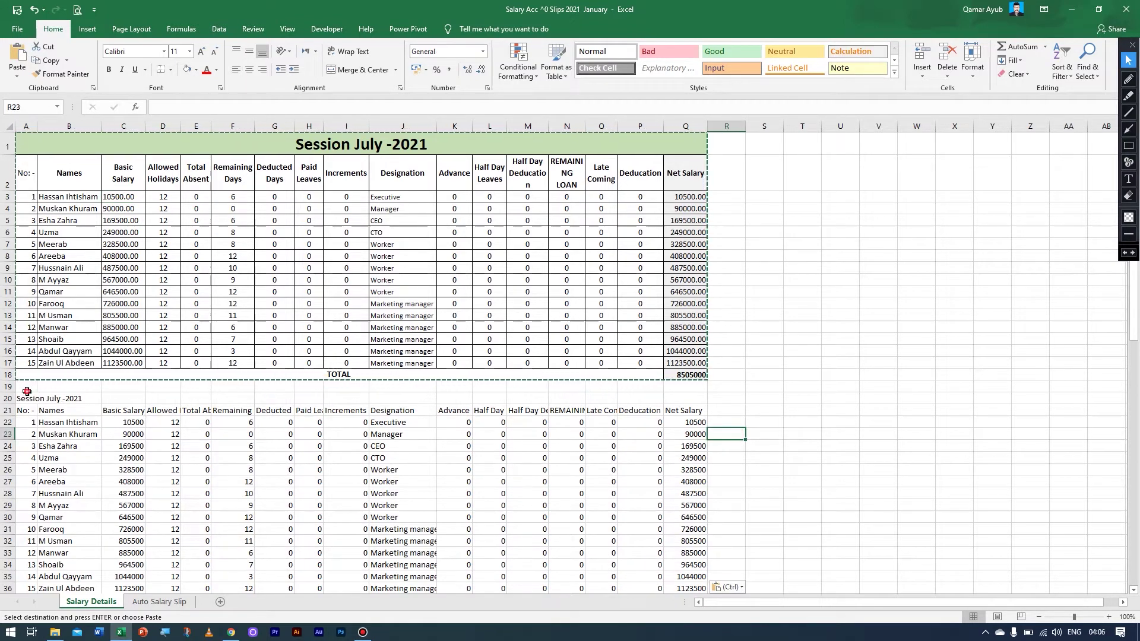
# Clear the formulas-only copy from the rows below the table.
pyautogui.moveTo(27, 391); pyautogui.dragTo(894, 544)
pyautogui.press('Delete')
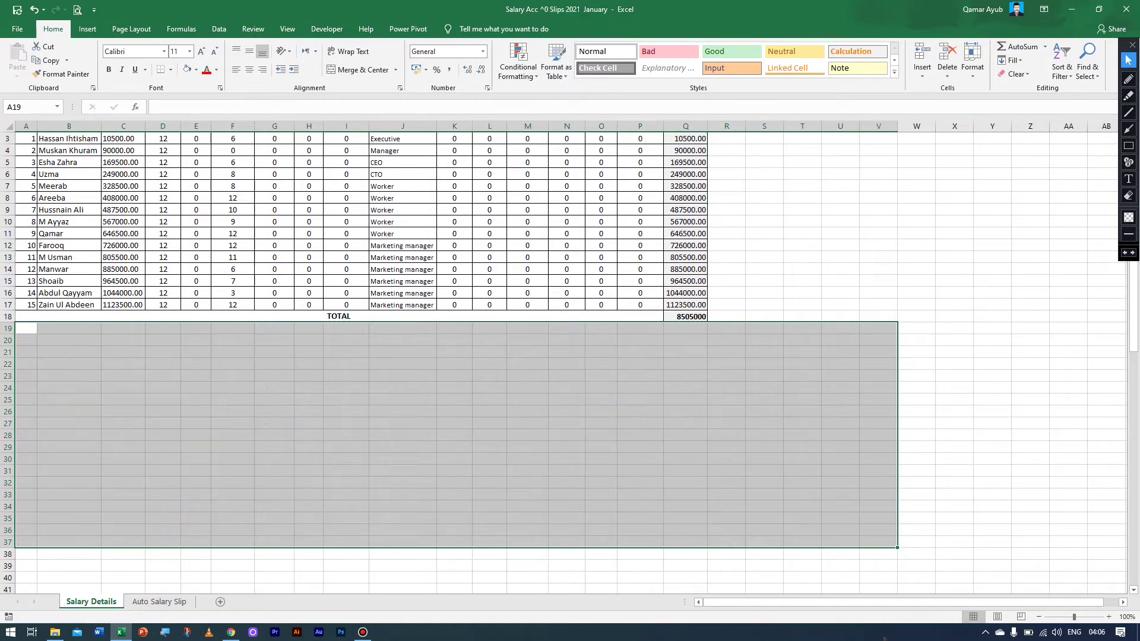
pyautogui.click(113, 427)
pyautogui.click(48, 327)
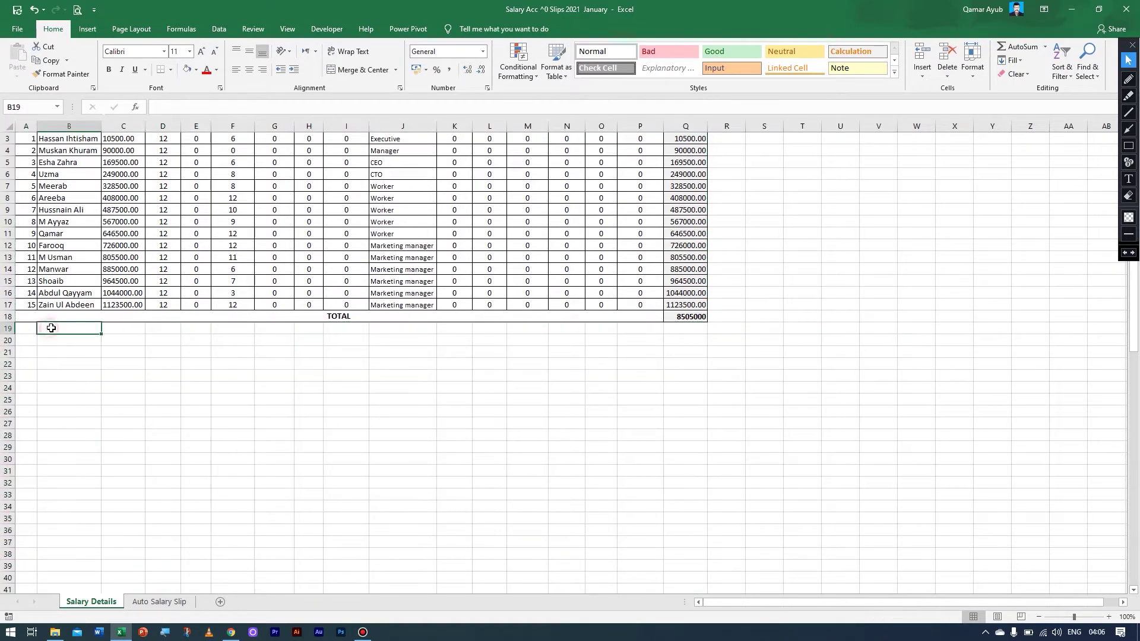
pyautogui.scroll(1, 86, 338)
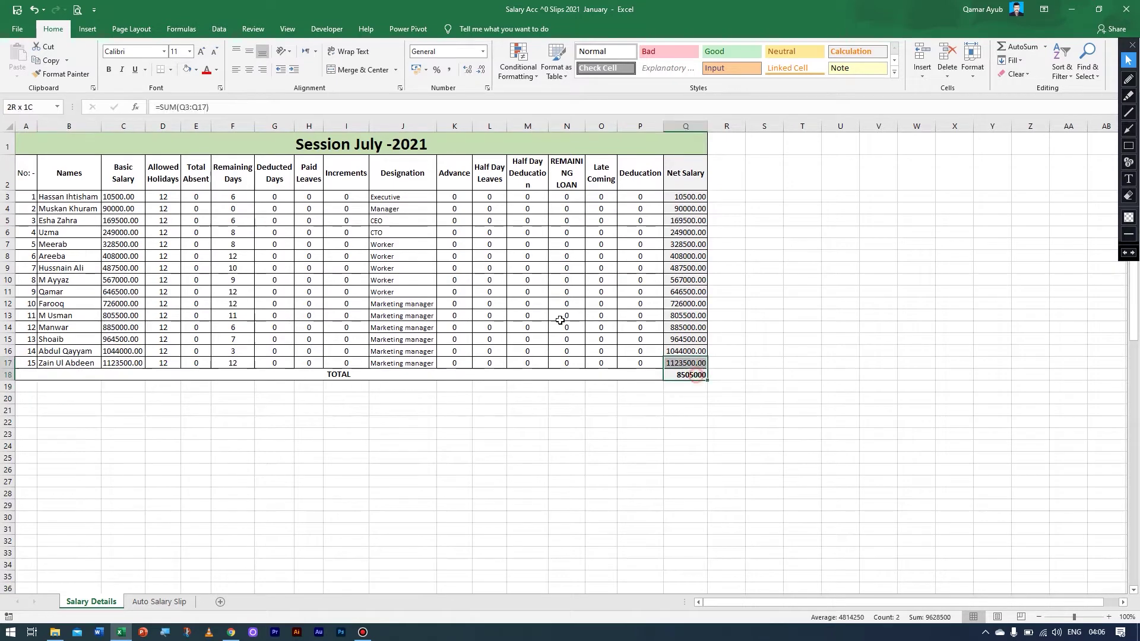
# Recopy A1:Q18 and paste Formulas & Number Formatting at A20, checking the Q24 formula.
pyautogui.moveTo(704, 375); pyautogui.dragTo(23, 142)
pyautogui.hotkey('ctrl', 'c')
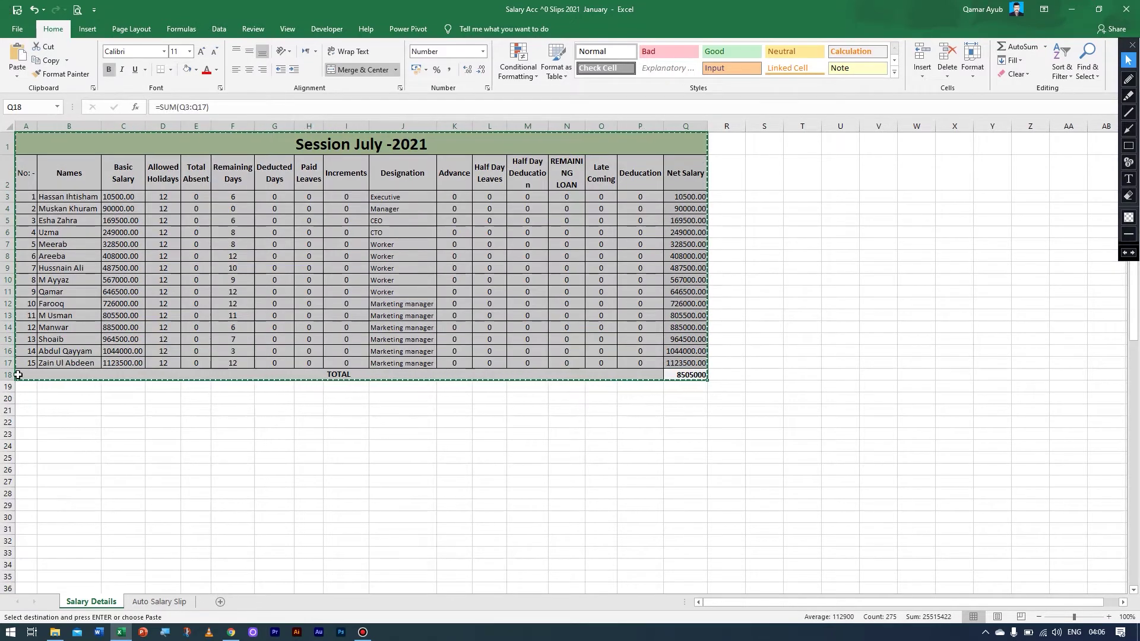
pyautogui.click(24, 402)
pyautogui.click(17, 76)
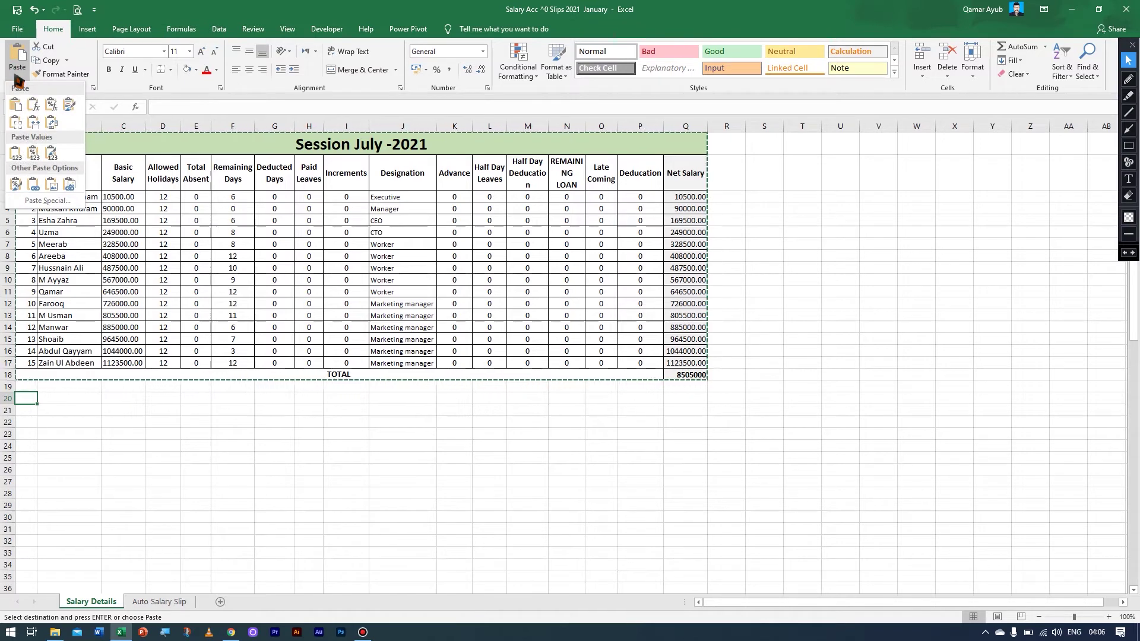
pyautogui.click(52, 111)
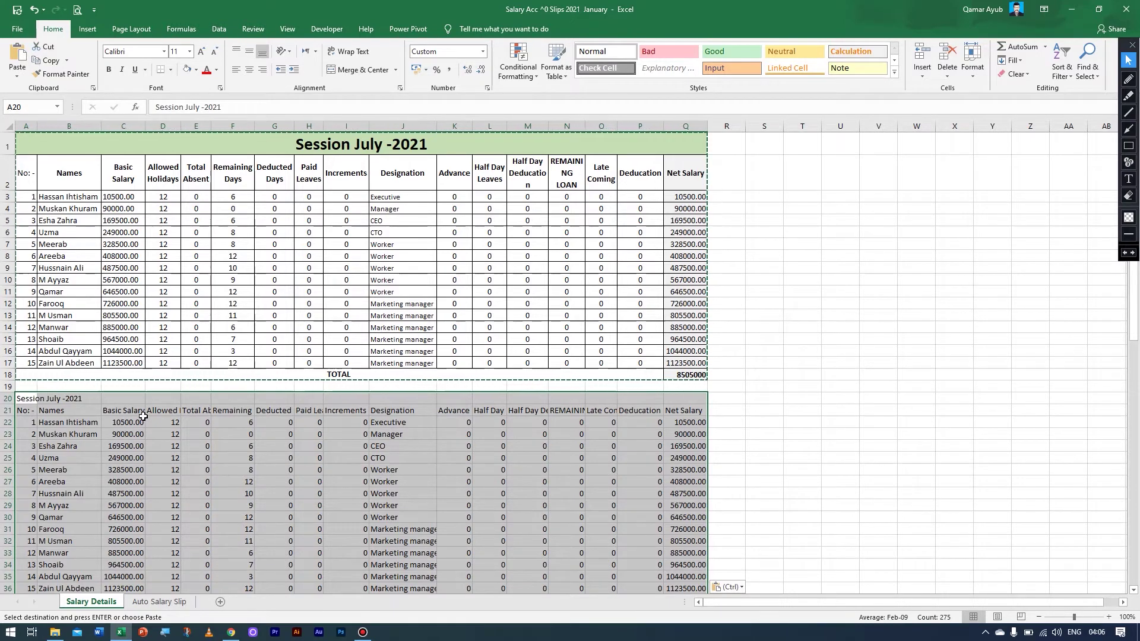
pyautogui.click(701, 446)
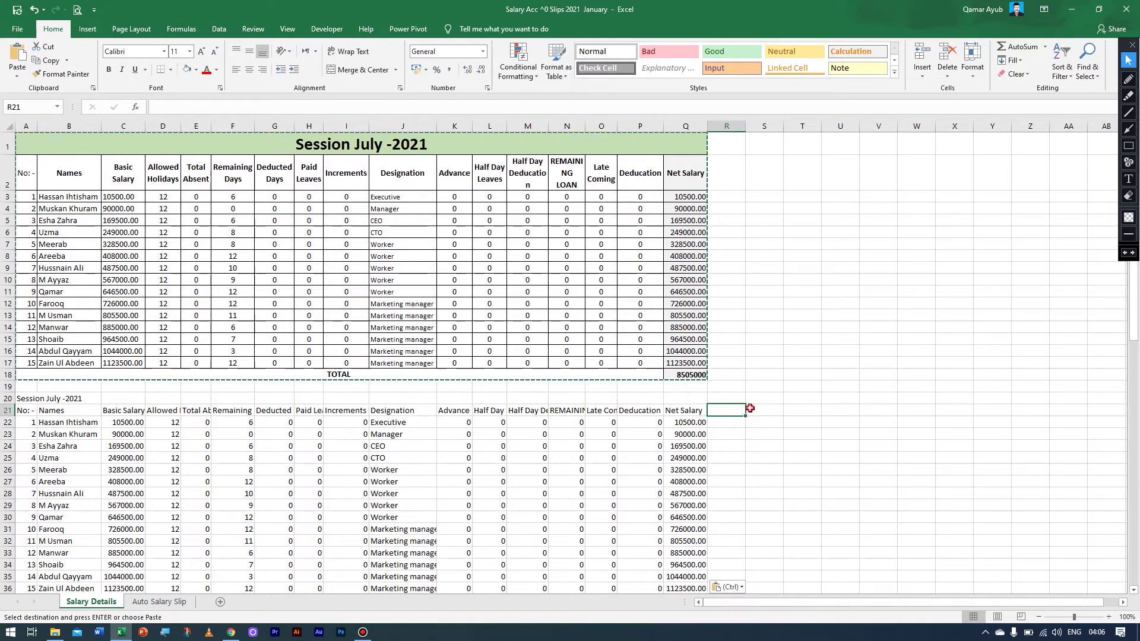
pyautogui.moveTo(803, 411); pyautogui.dragTo(202, 536)
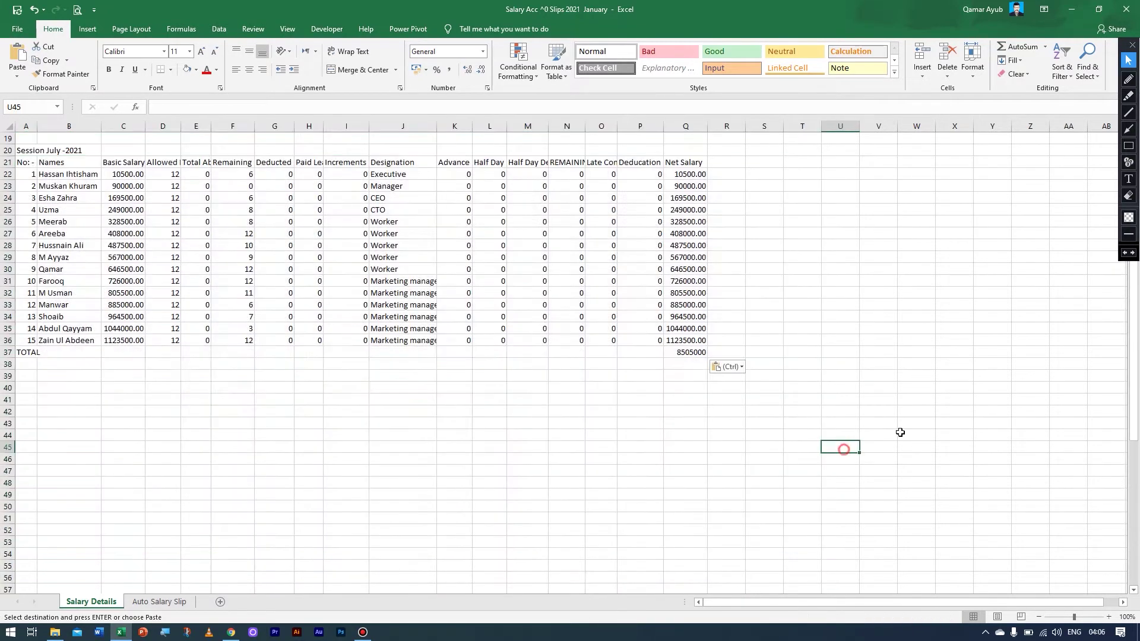
# Undo the formulas paste and repaste the table at A20 keeping source formatting.
pyautogui.moveTo(201, 536)
pyautogui.mouseDown()
pyautogui.moveTo(2, 16)
pyautogui.moveTo(417, 395)
pyautogui.mouseUp()
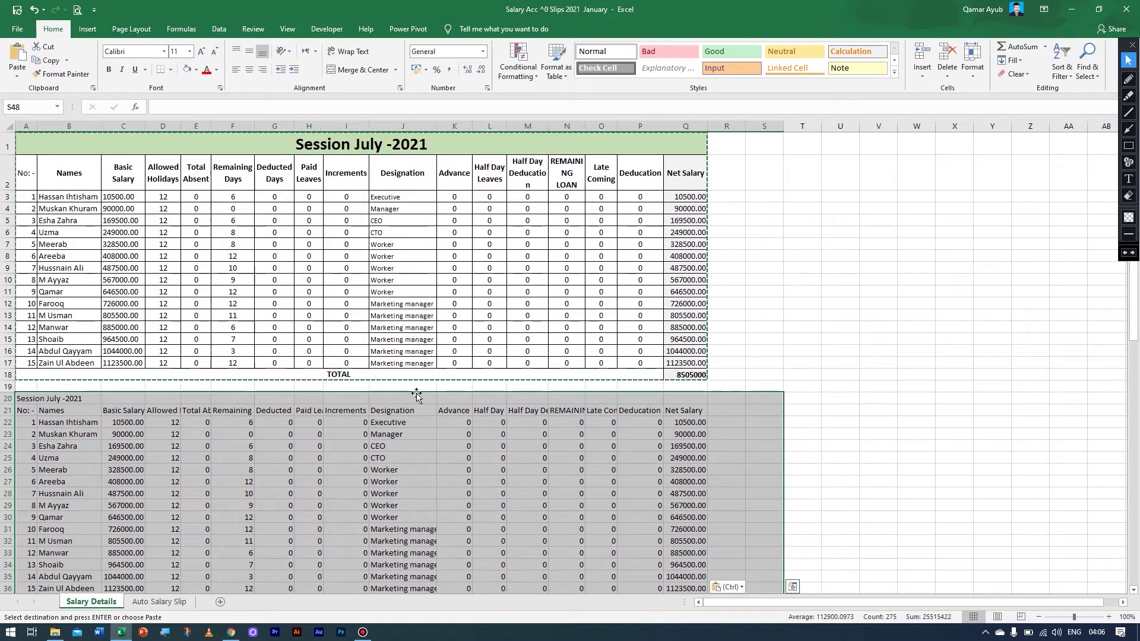
pyautogui.hotkey('ctrl', 'z')
pyautogui.scroll(1, 386, 395)
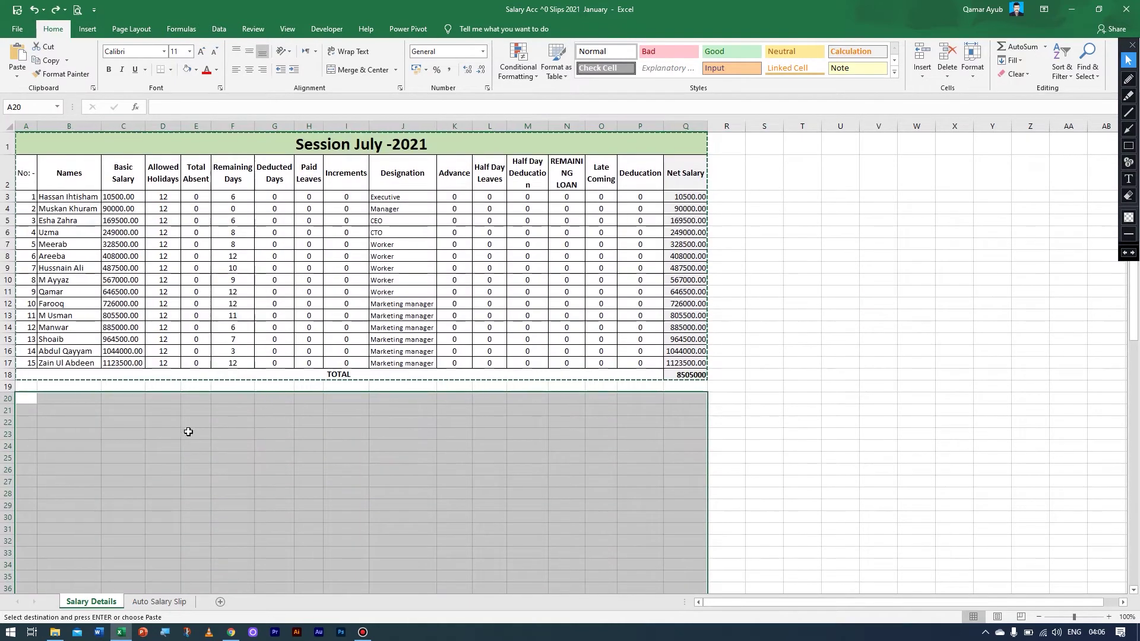
pyautogui.click(26, 399)
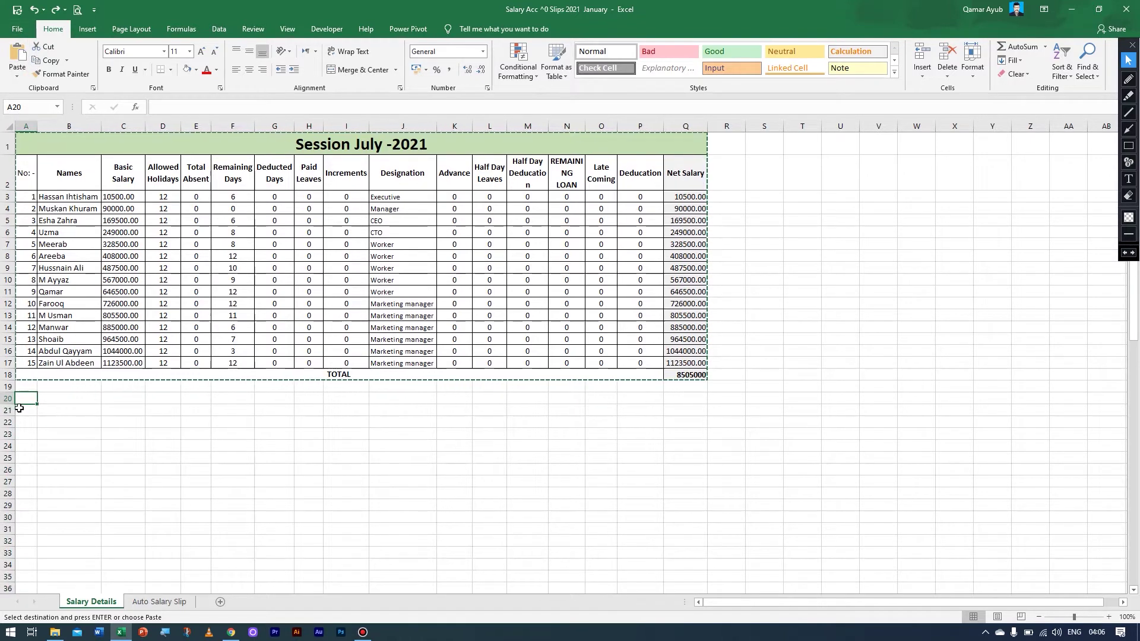
pyautogui.click(17, 76)
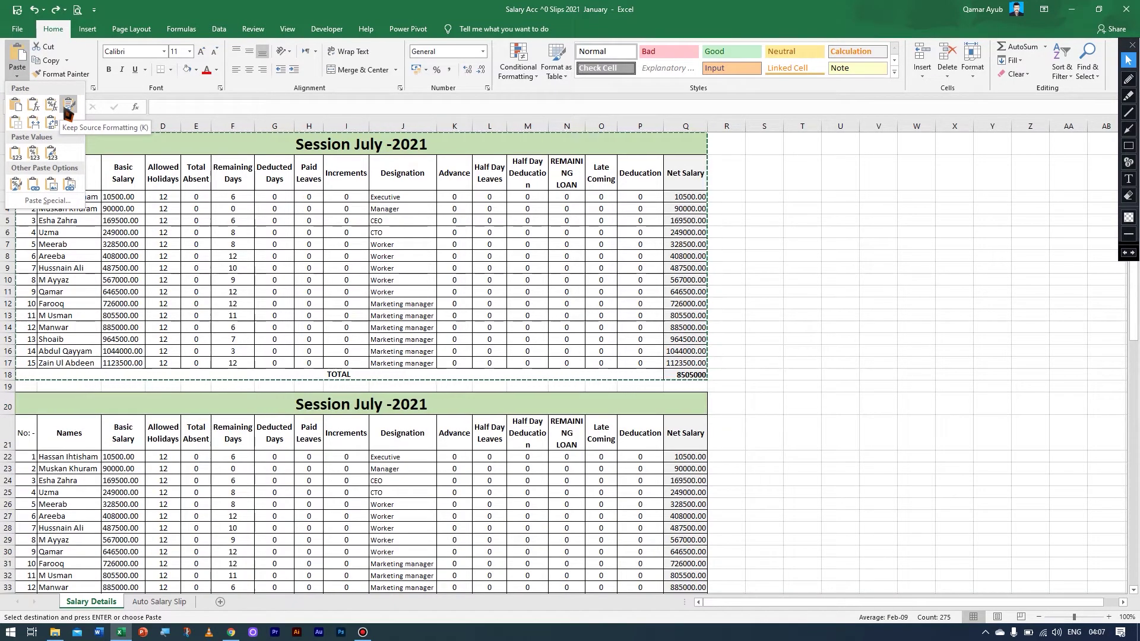
pyautogui.click(67, 108)
# Inspect the copy's REMAINING LOAN header, title and Net Salary formulas, then undo the paste.
pyautogui.click(558, 432)
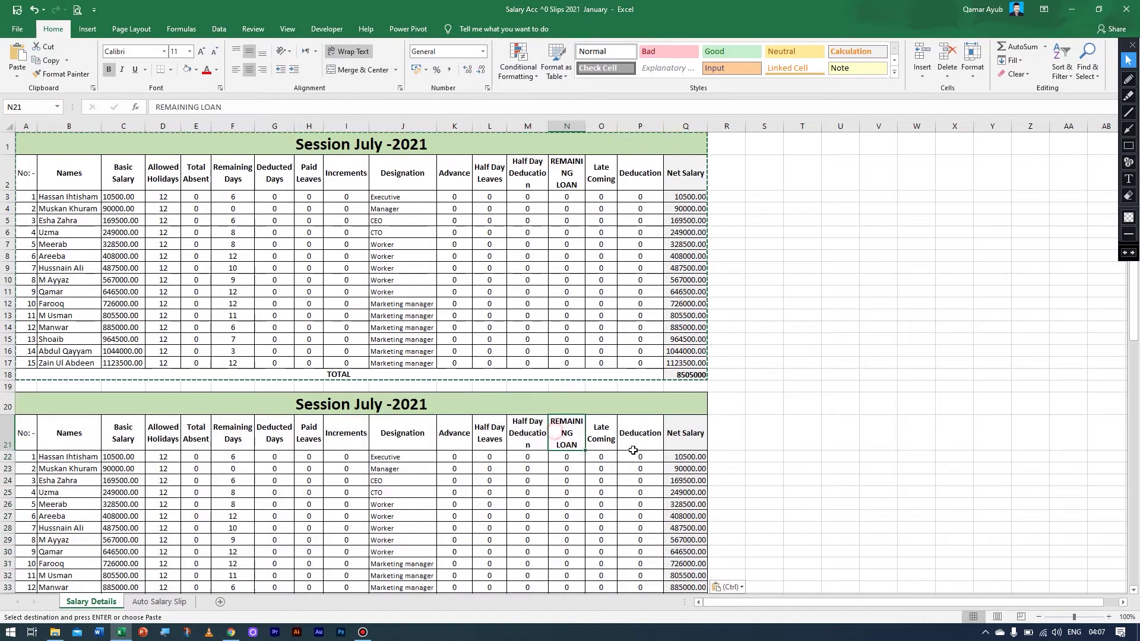
pyautogui.click(689, 456)
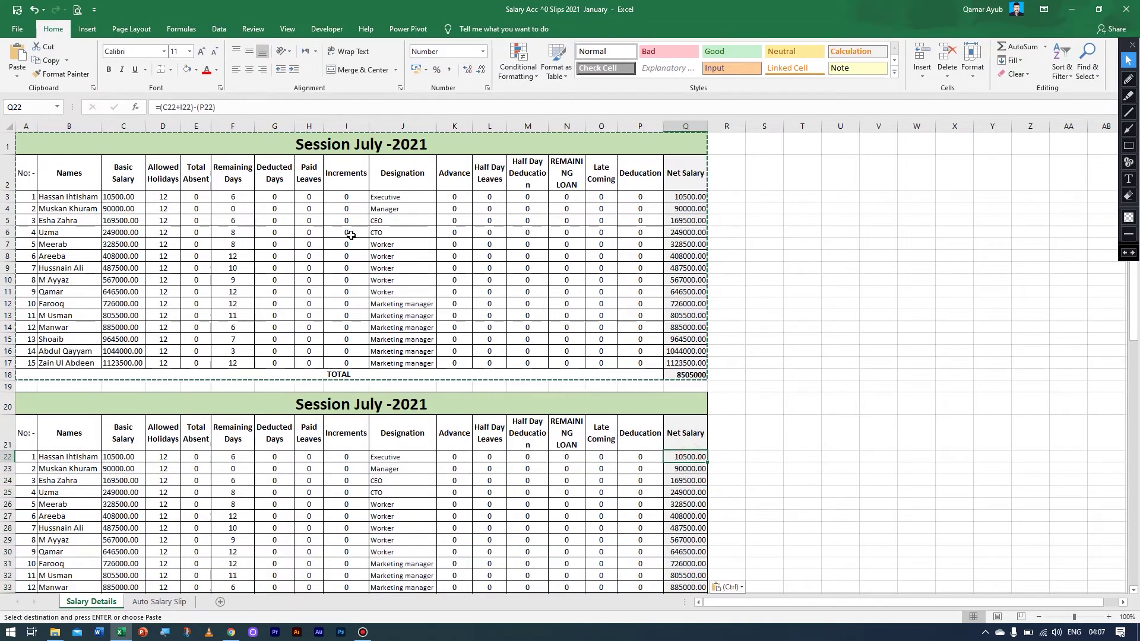
pyautogui.click(133, 403)
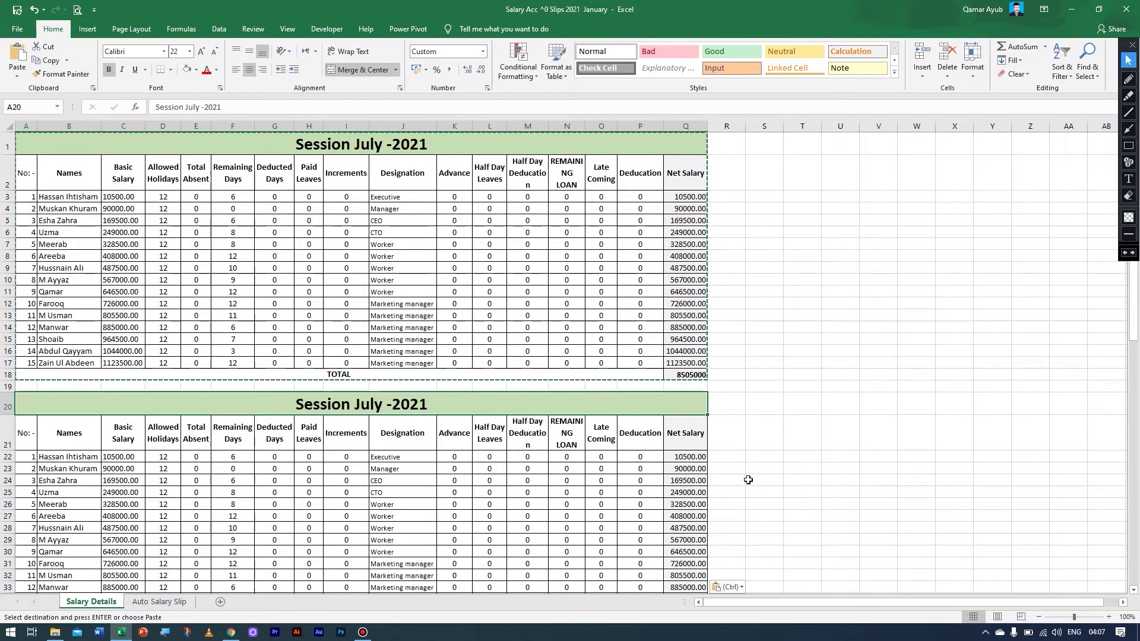
pyautogui.scroll(-2, 685, 437)
pyautogui.click(686, 422)
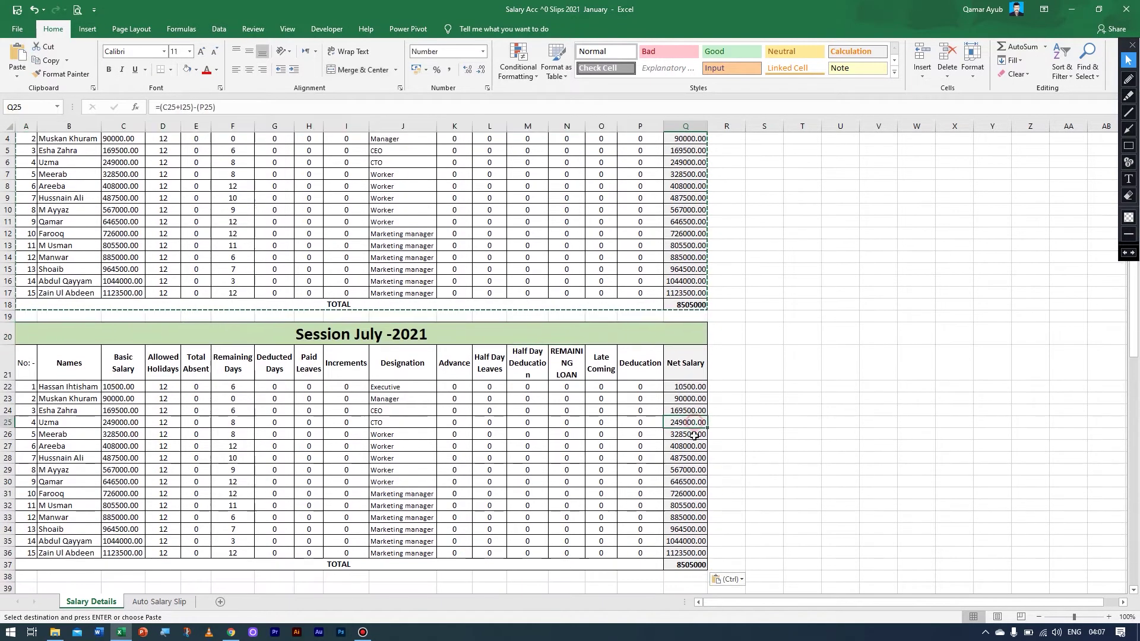
pyautogui.click(686, 479)
pyautogui.scroll(1, 70, 423)
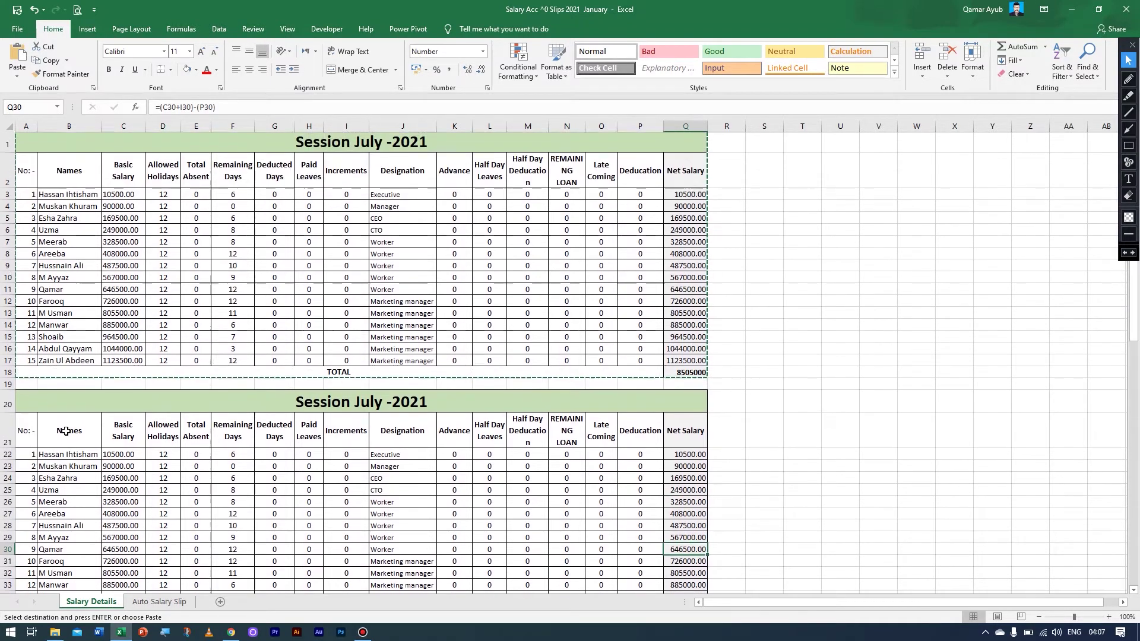
pyautogui.click(66, 481)
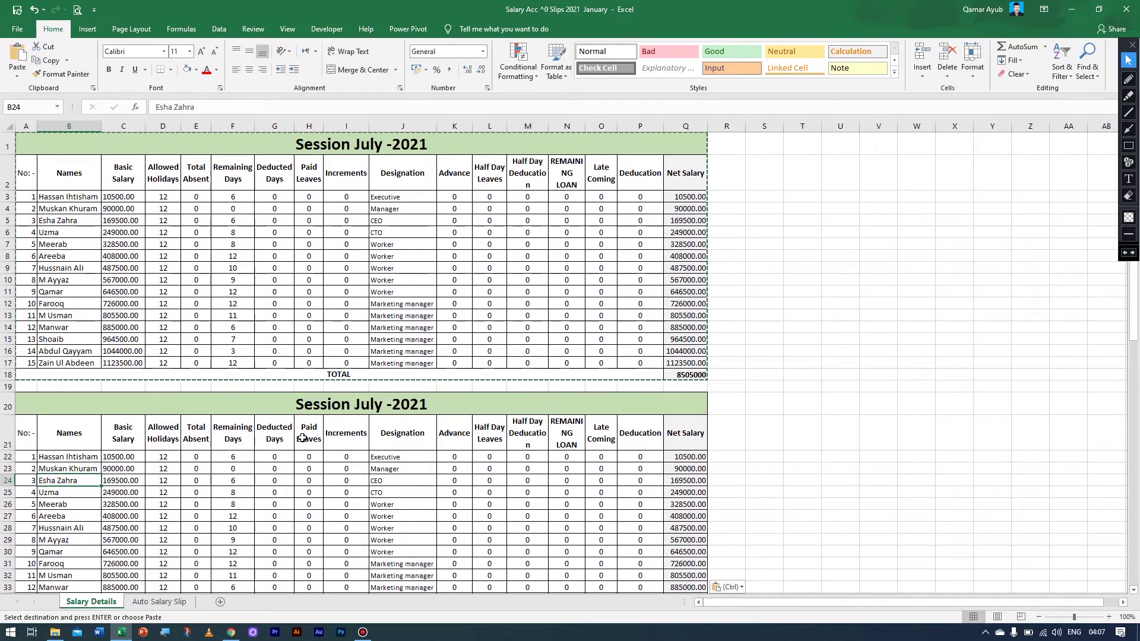
pyautogui.click(794, 431)
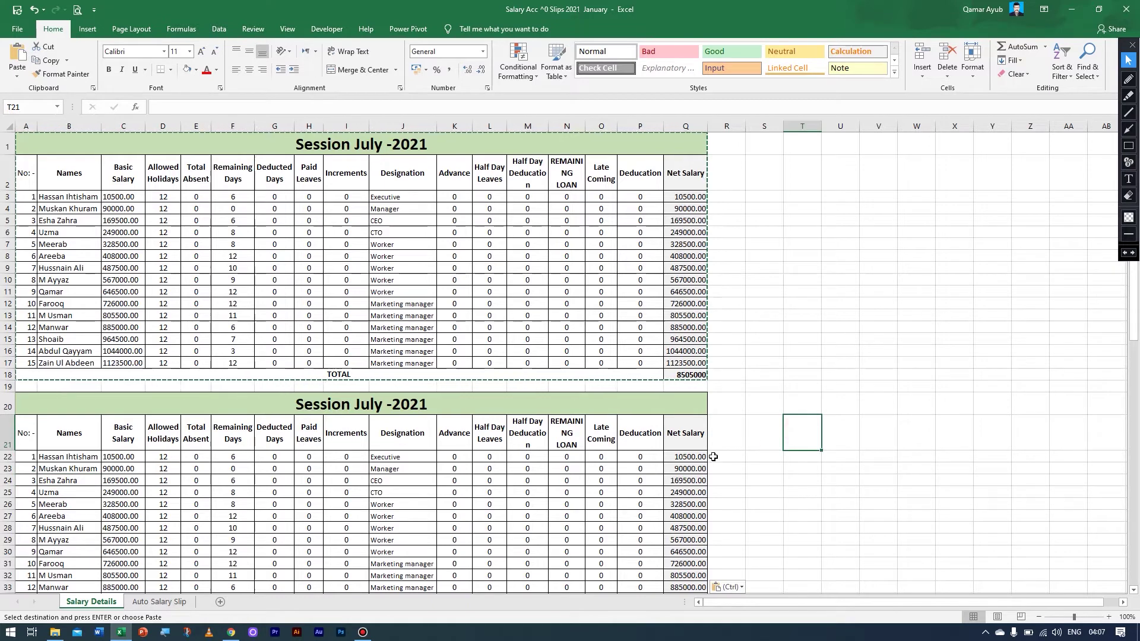
pyautogui.hotkey('ctrl', 'z')
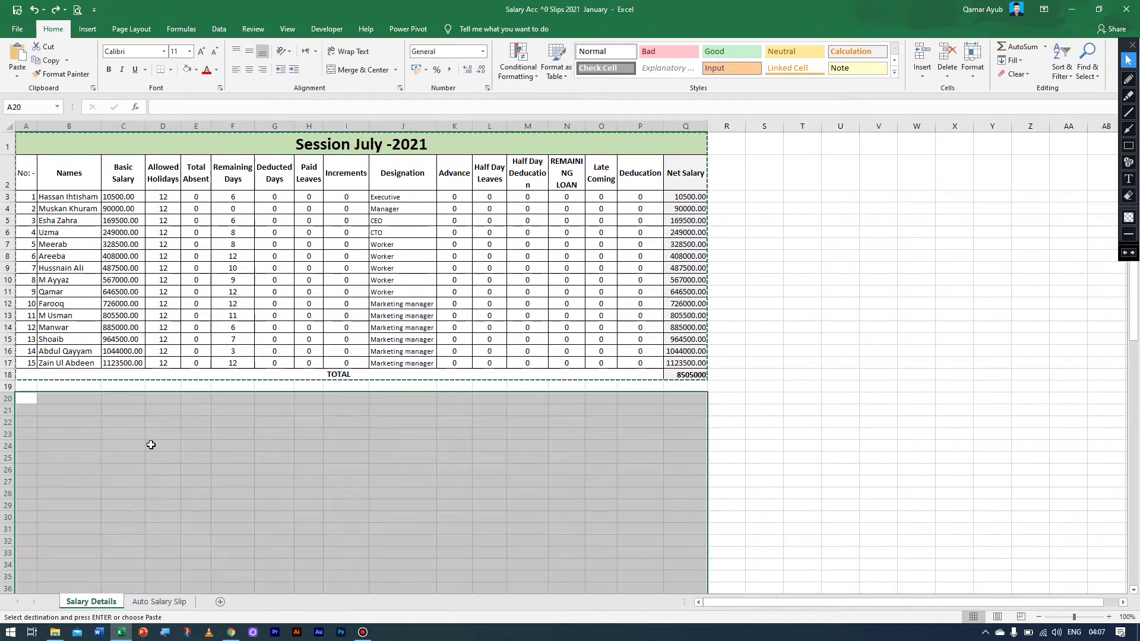
# Paste the salary table at A20 using the No Borders paste option.
pyautogui.click(123, 422)
pyautogui.click(26, 399)
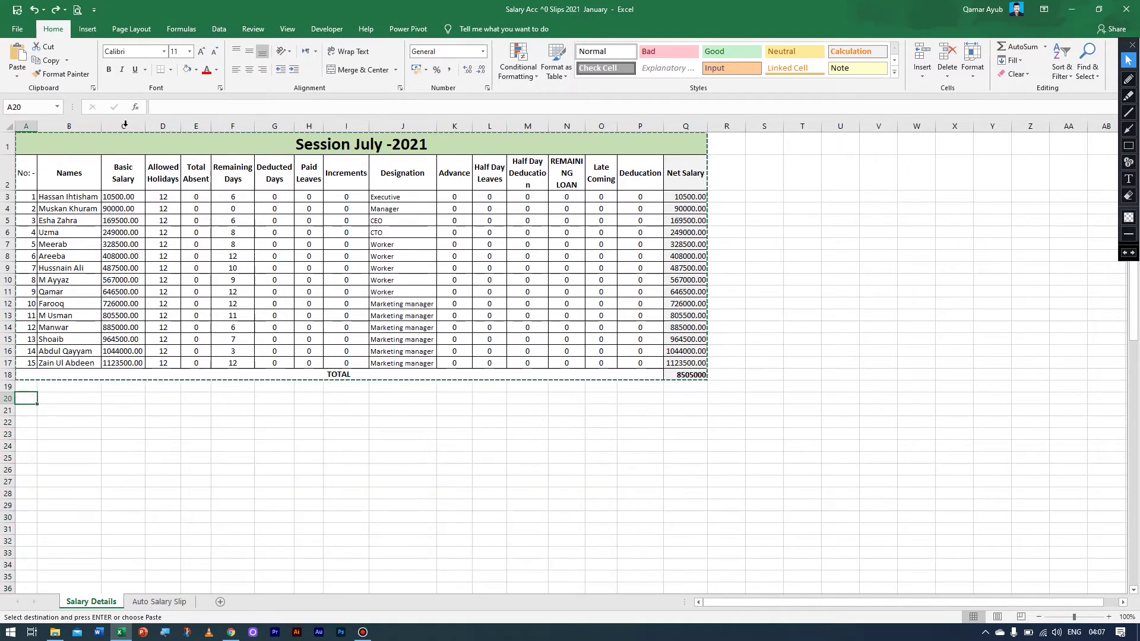
pyautogui.click(17, 76)
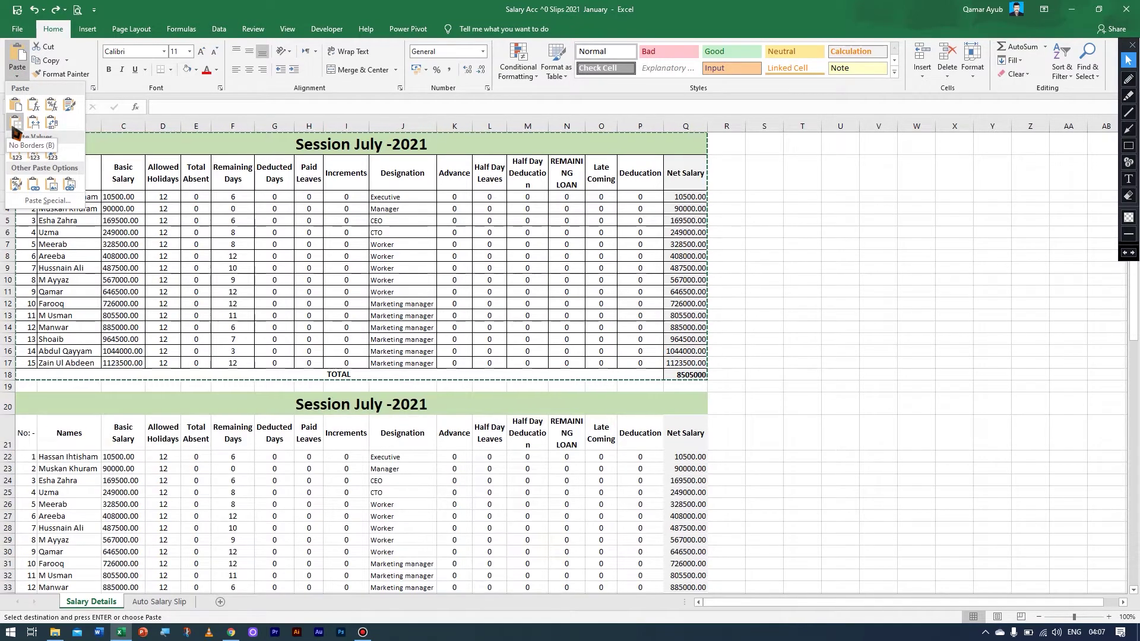
pyautogui.click(16, 124)
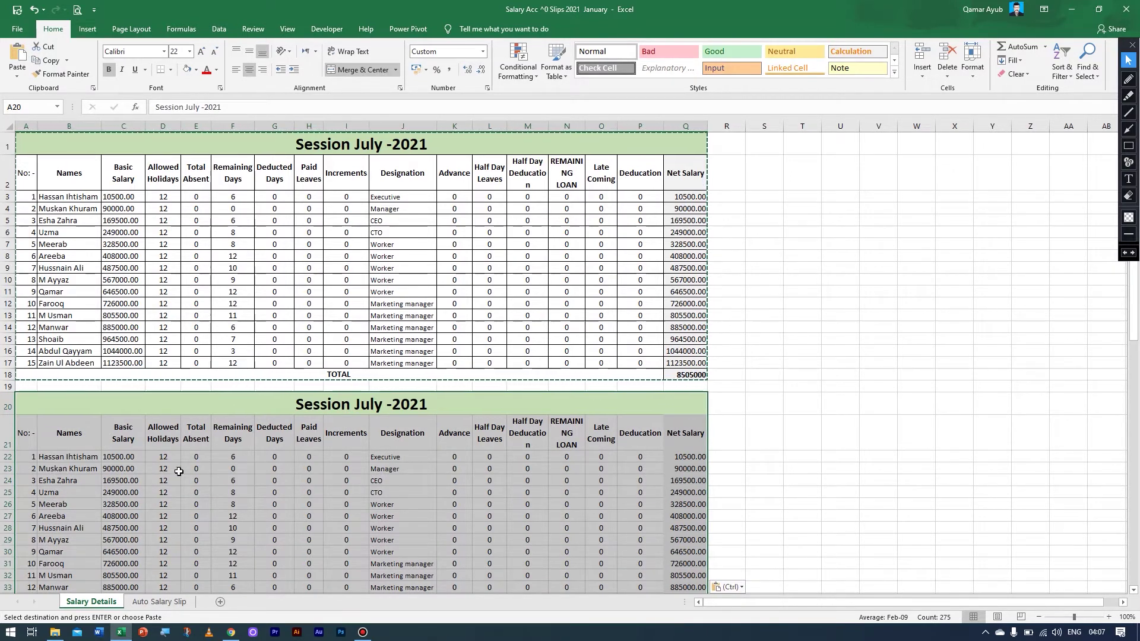
pyautogui.click(316, 517)
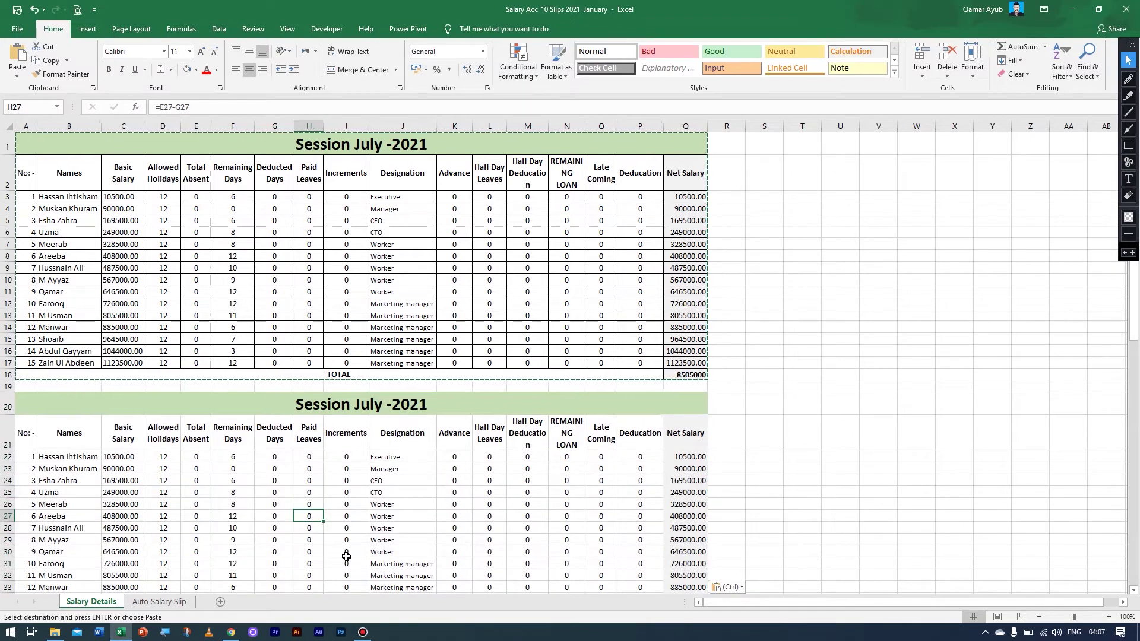
# Undo the borderless paste and repaste at A20 with Keep Source Column Widths.
pyautogui.hotkey('ctrl', 'z')
pyautogui.click(59, 422)
pyautogui.click(28, 408)
pyautogui.click(28, 400)
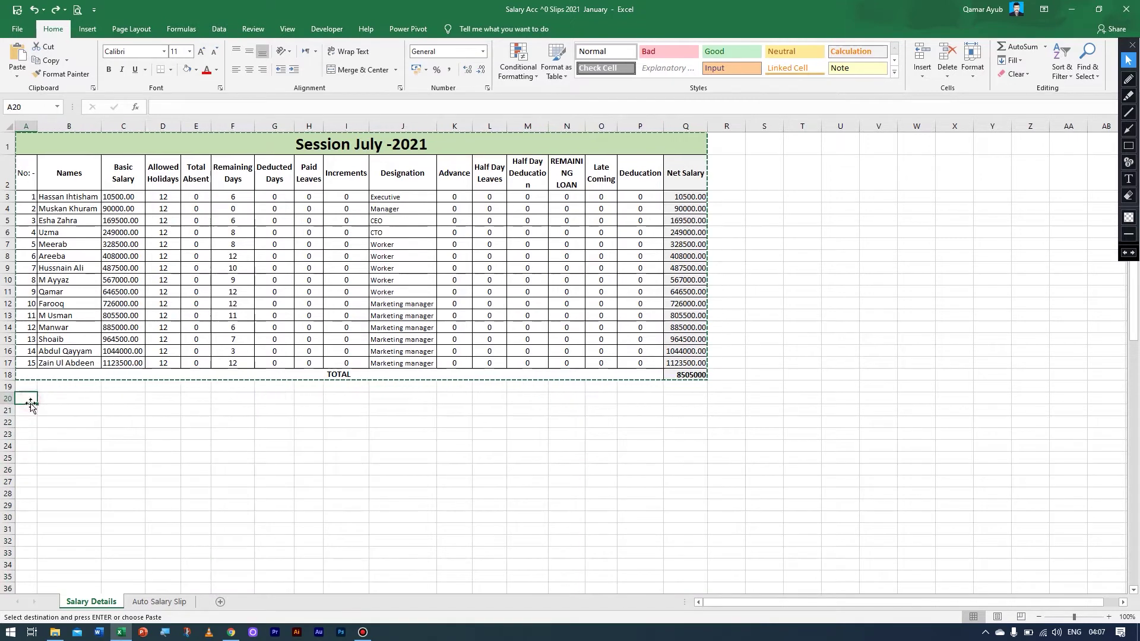
pyautogui.click(17, 78)
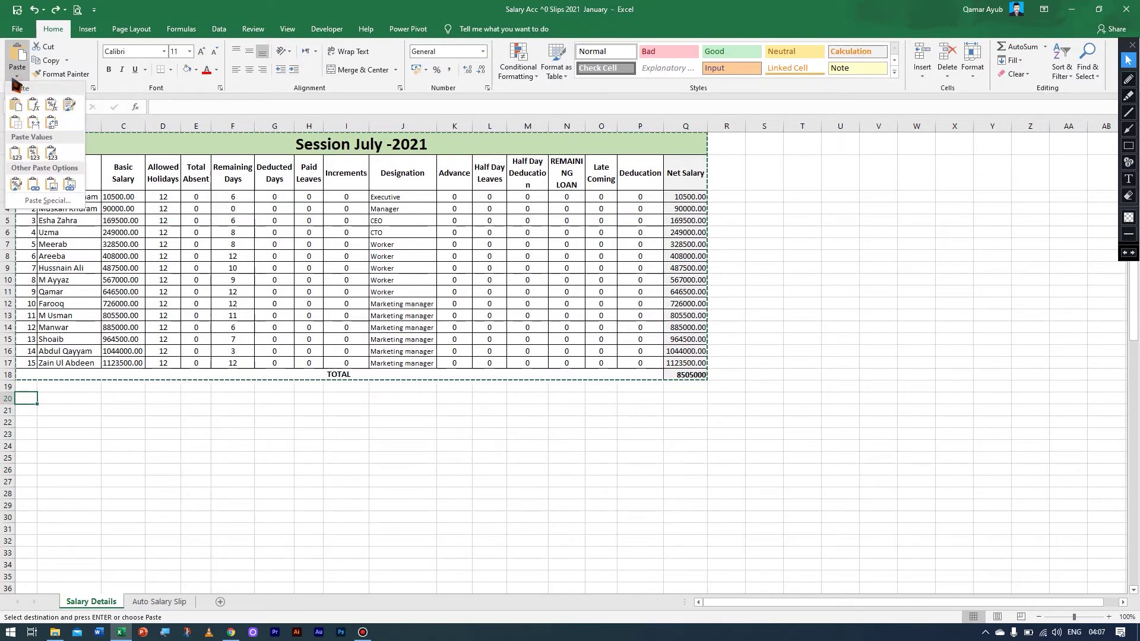
pyautogui.click(33, 123)
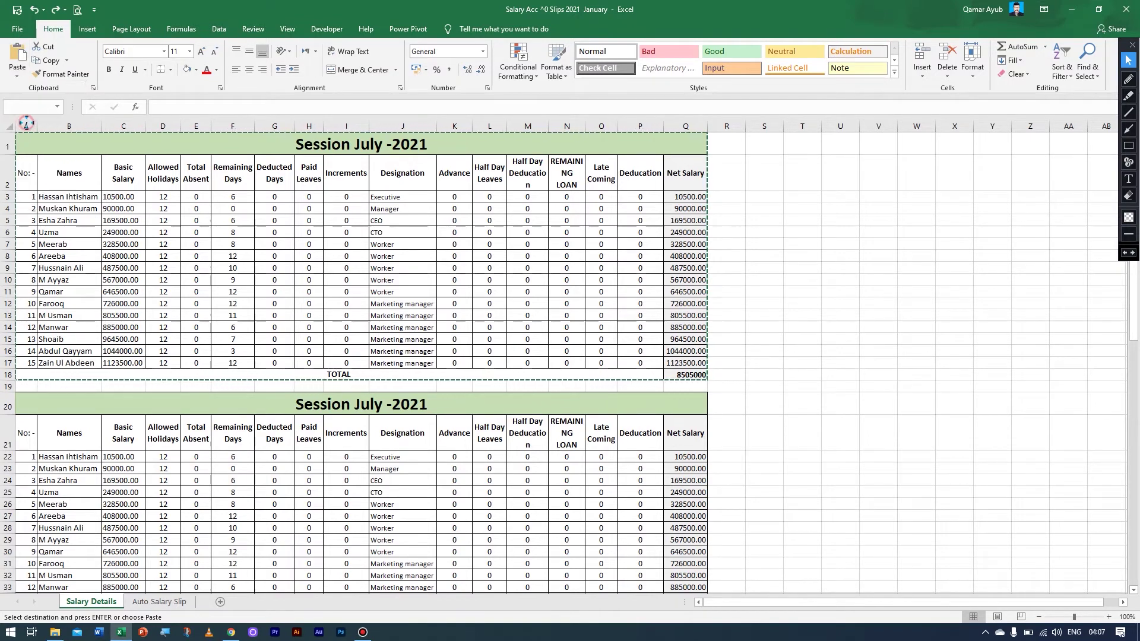
# Check the copy's title without pasting again, then select cell S1.
pyautogui.click(50, 395)
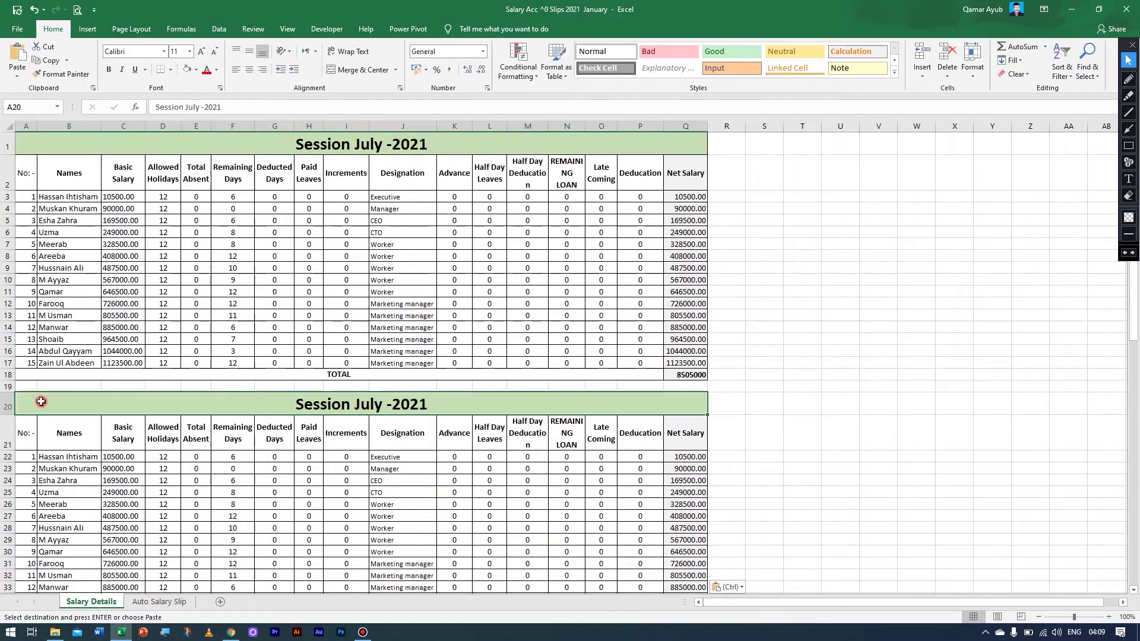
pyautogui.click(17, 76)
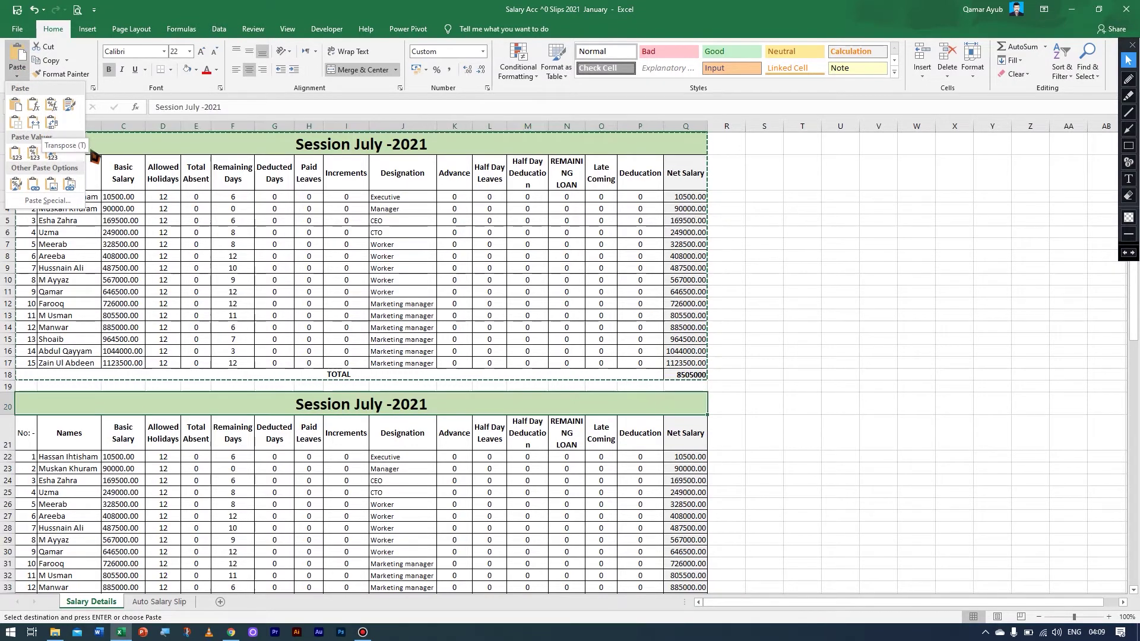
pyautogui.click(466, 408)
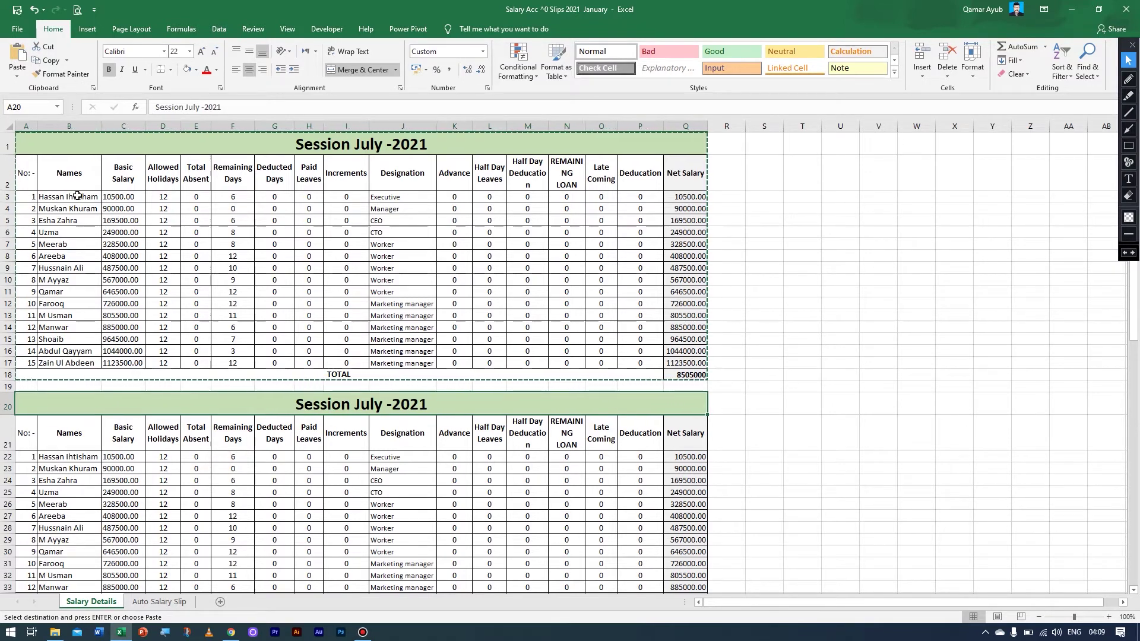
pyautogui.click(762, 178)
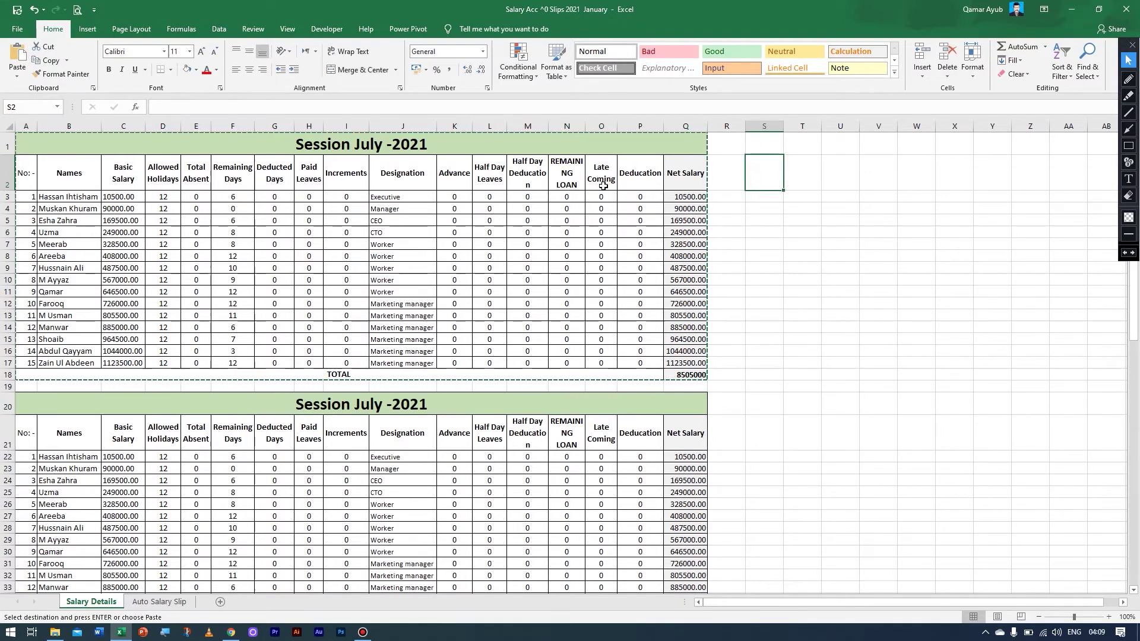
pyautogui.click(765, 144)
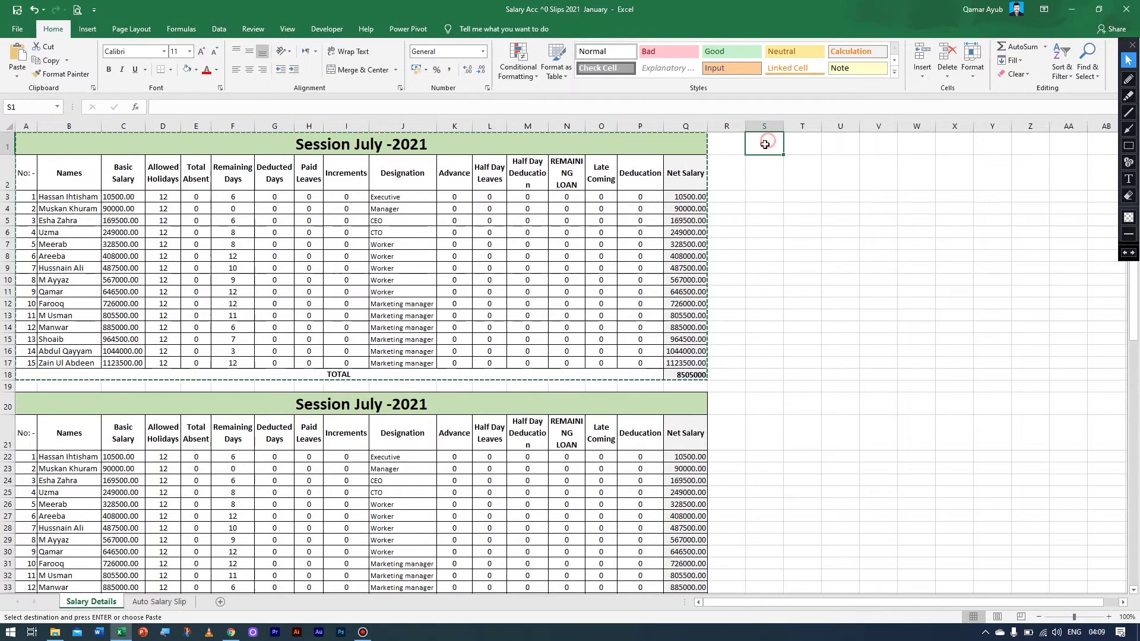
pyautogui.click(16, 75)
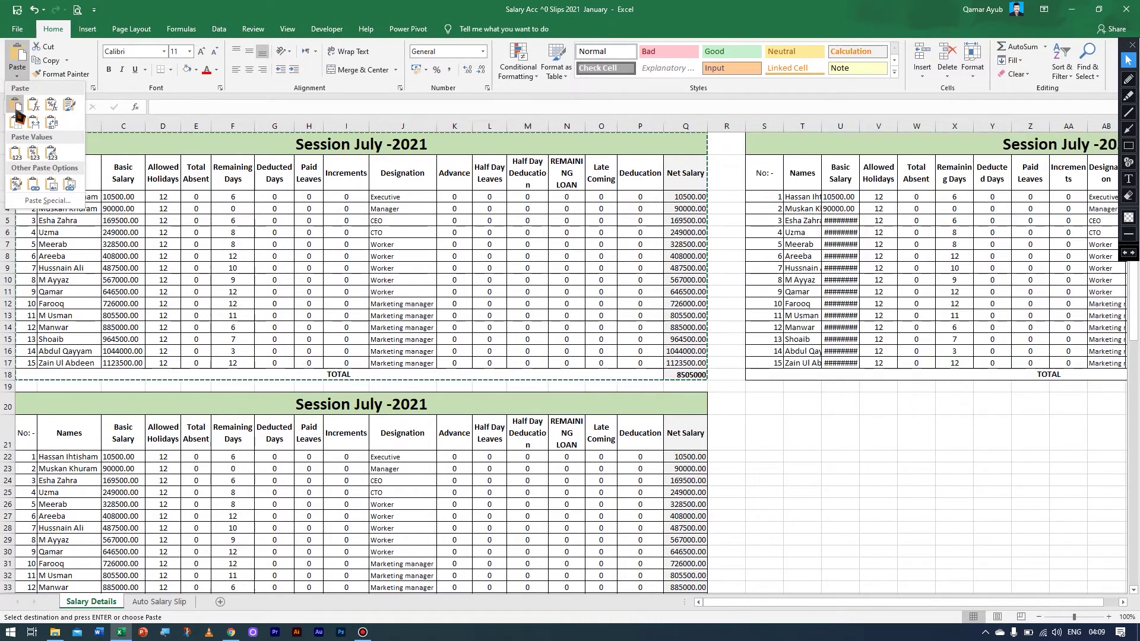
pyautogui.click(16, 109)
pyautogui.click(813, 244)
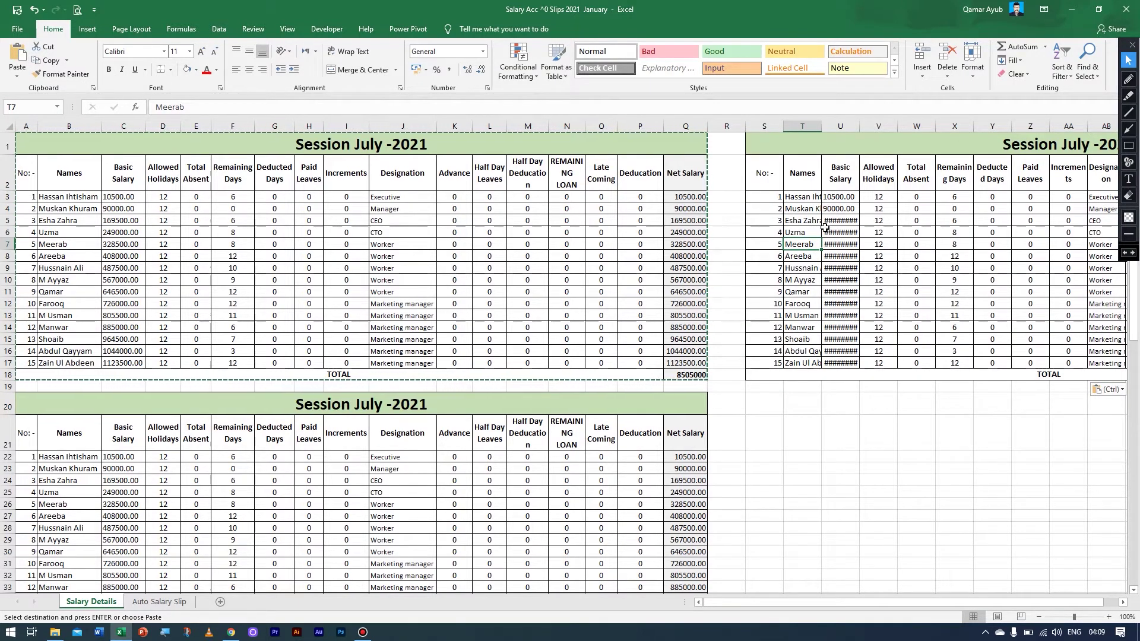
pyautogui.click(764, 404)
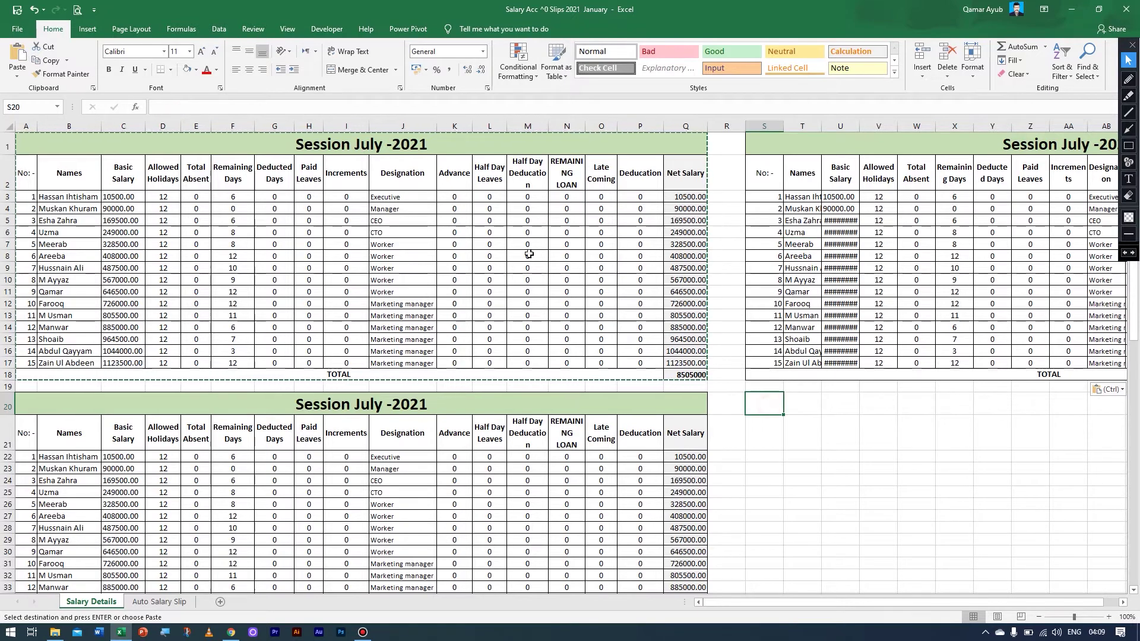
pyautogui.click(17, 75)
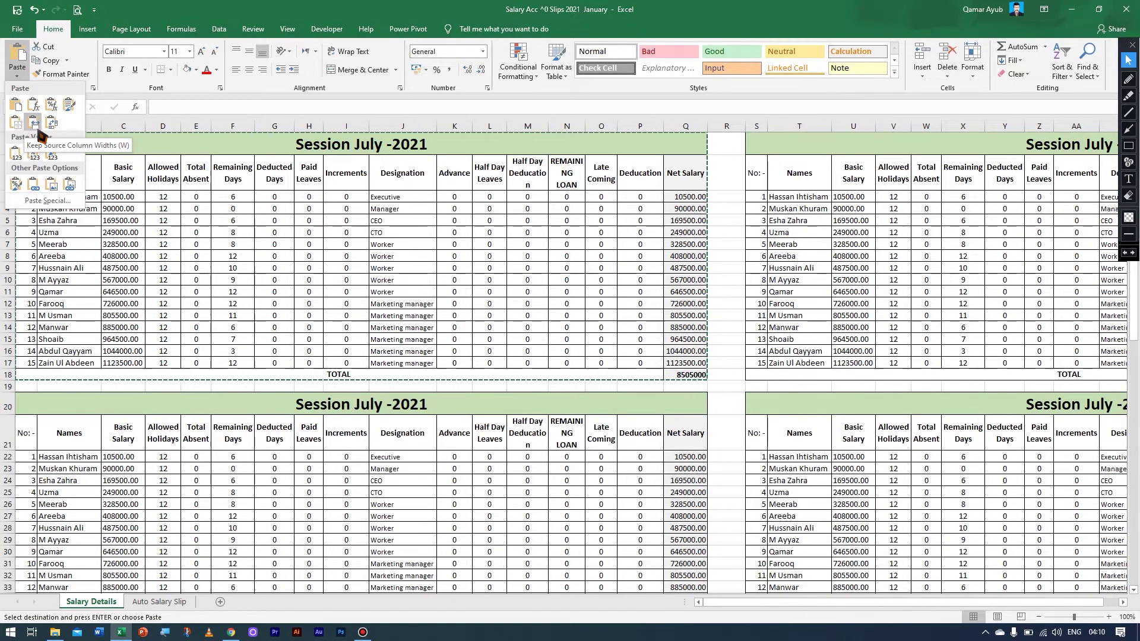
pyautogui.click(37, 129)
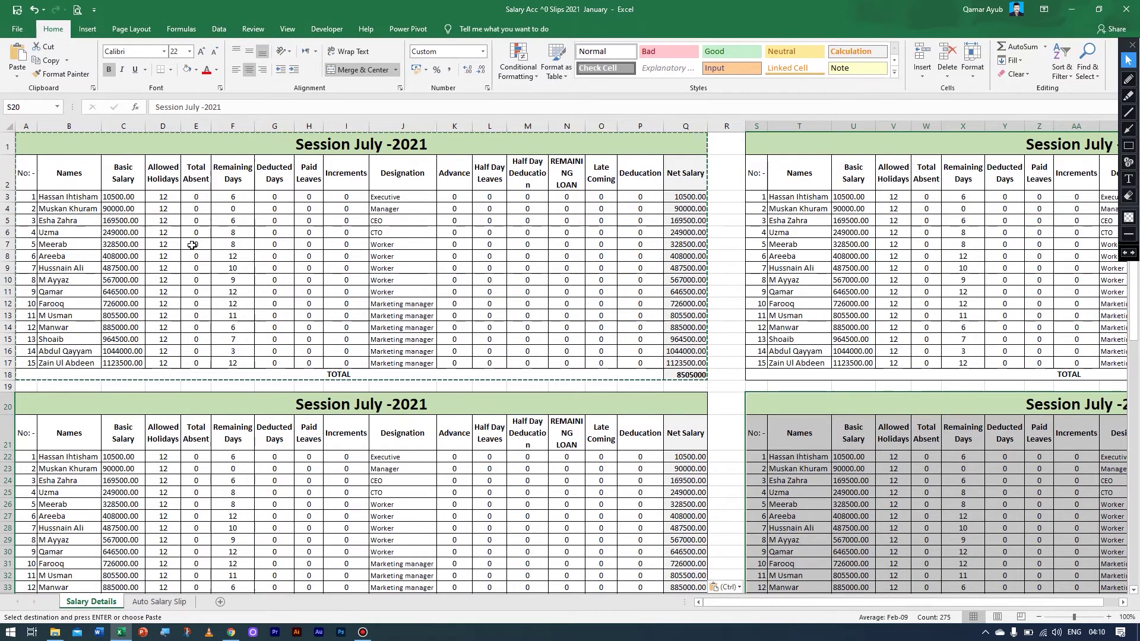
pyautogui.hotkey('ctrl', 'z')
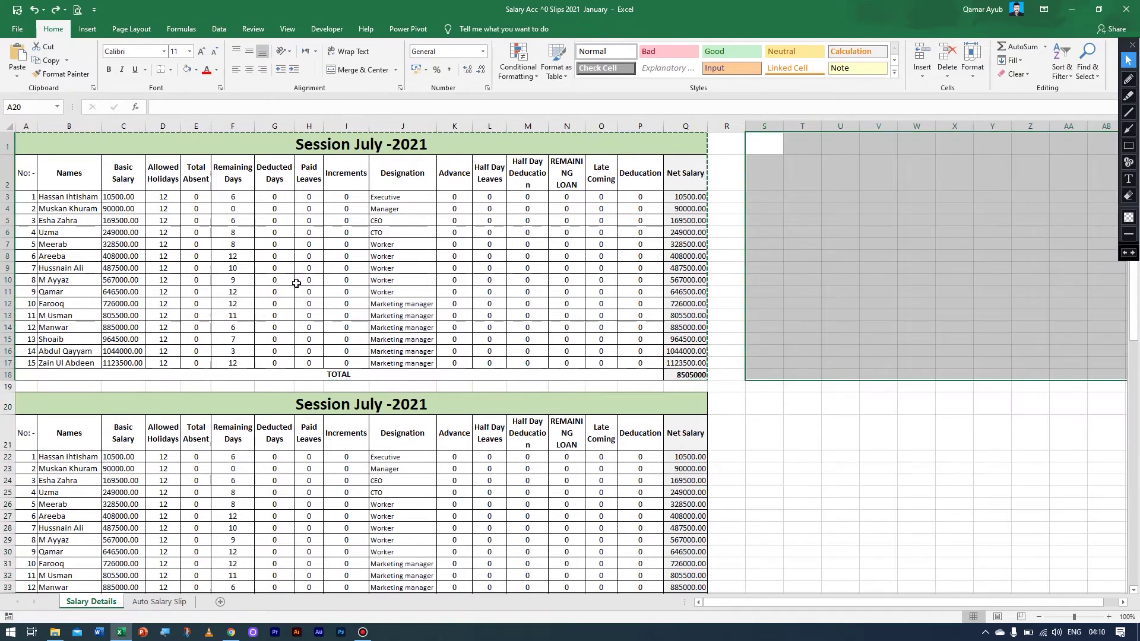
# Undo the row-20 copy and paste the table transposed at A20.
pyautogui.hotkey('ctrl', 'z')
pyautogui.hotkey('ctrl', 'z')
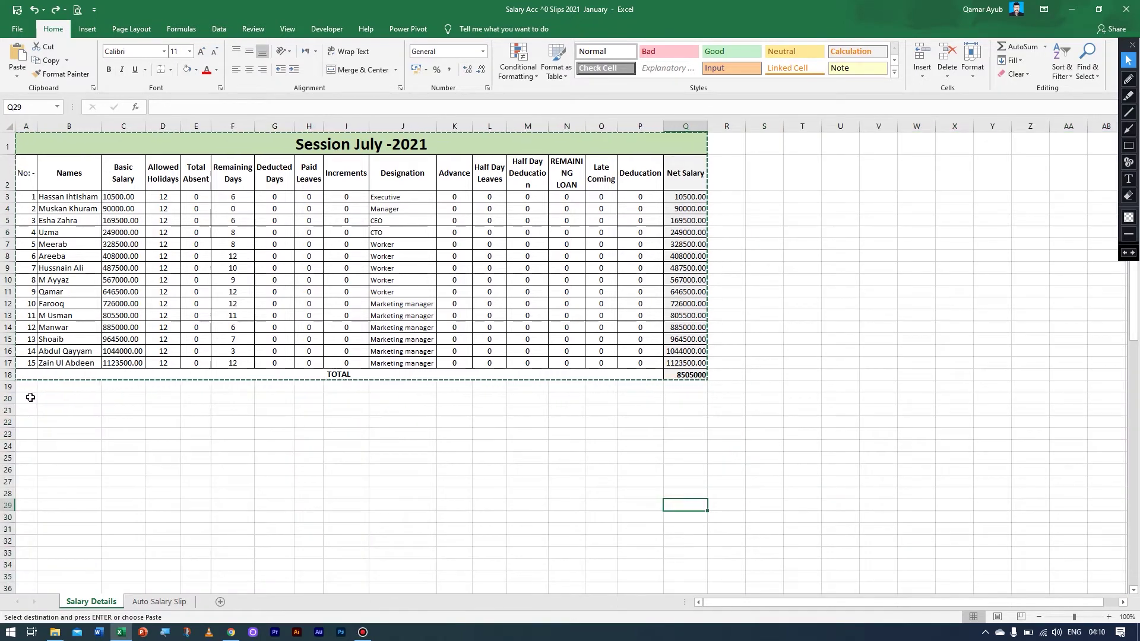
pyautogui.click(31, 397)
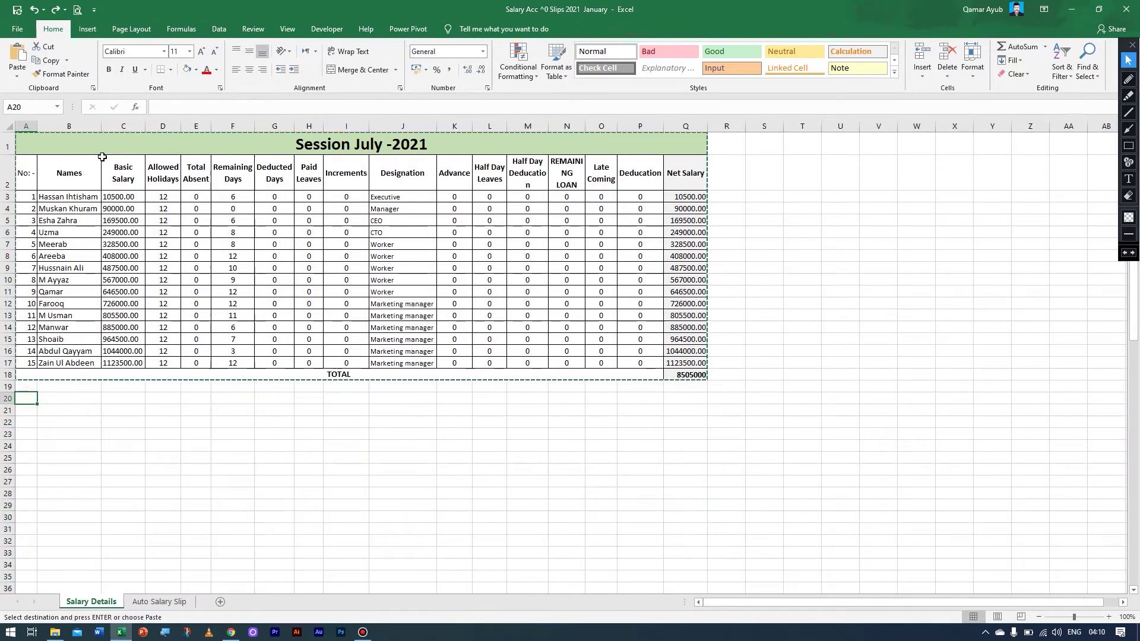
pyautogui.click(17, 76)
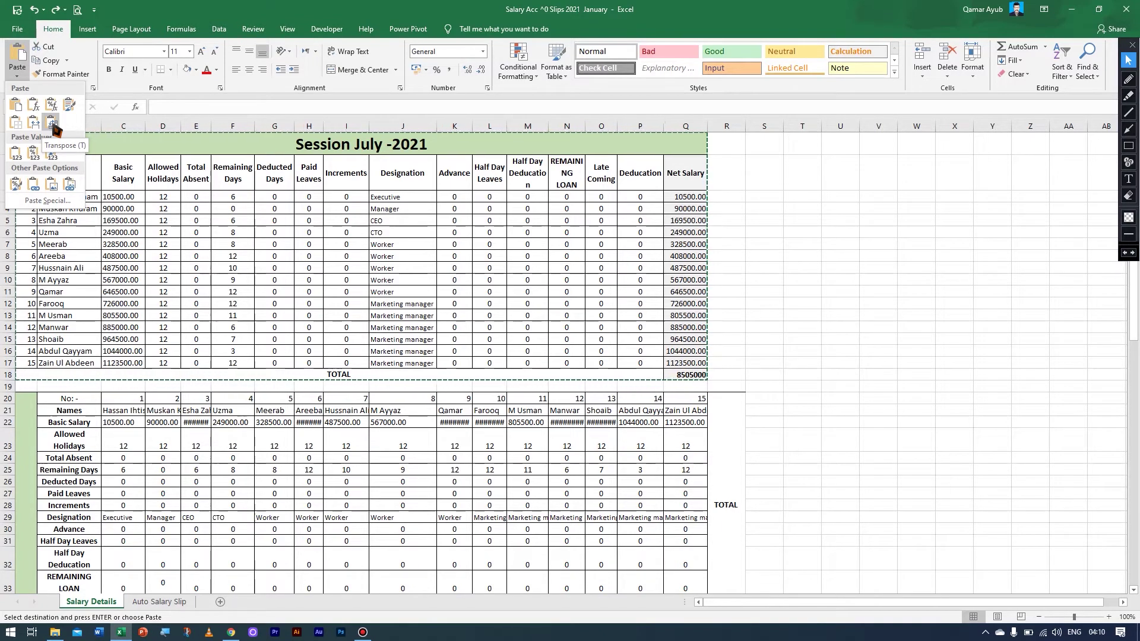
pyautogui.click(53, 123)
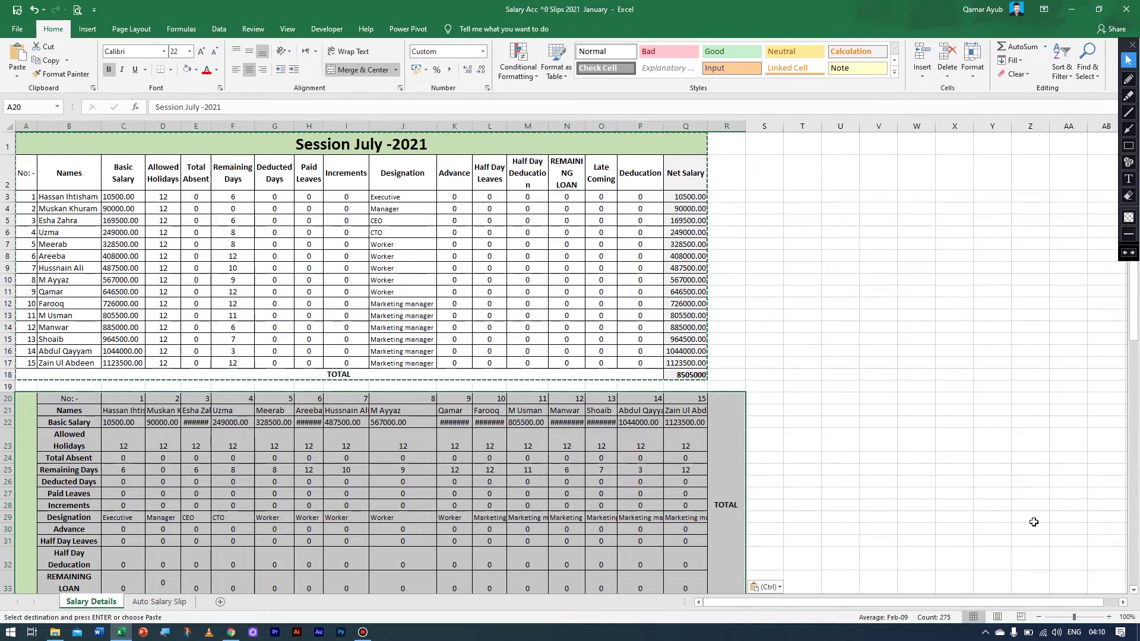
pyautogui.moveTo(935, 606); pyautogui.dragTo(827, 605)
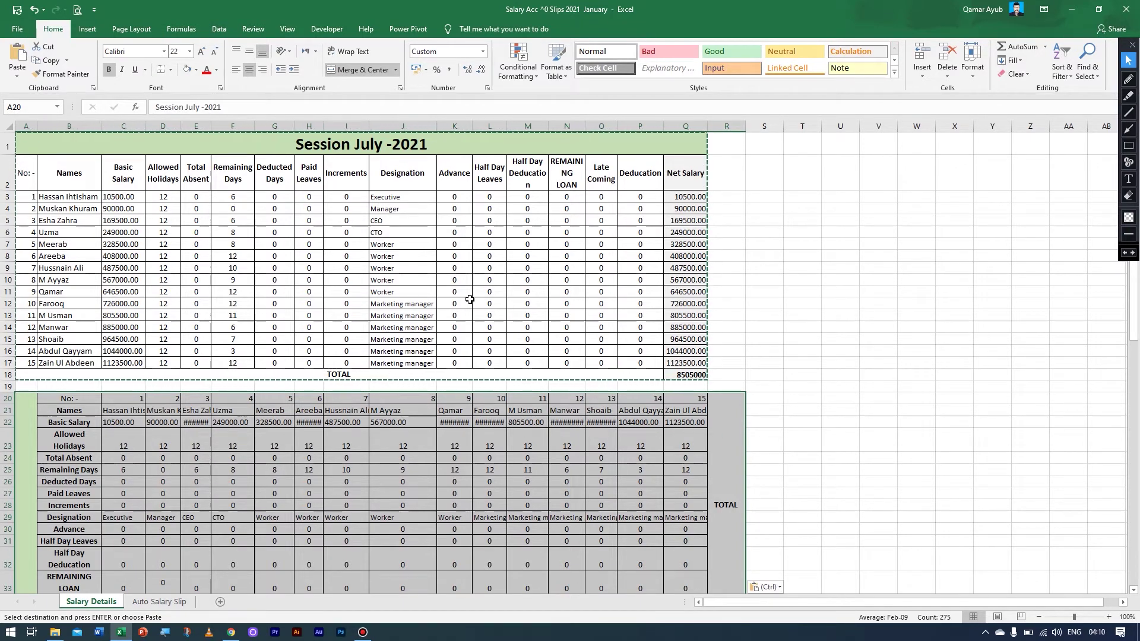
# Review the transposed block, then undo it to leave rows 20–36 empty.
pyautogui.scroll(-2, 484, 331)
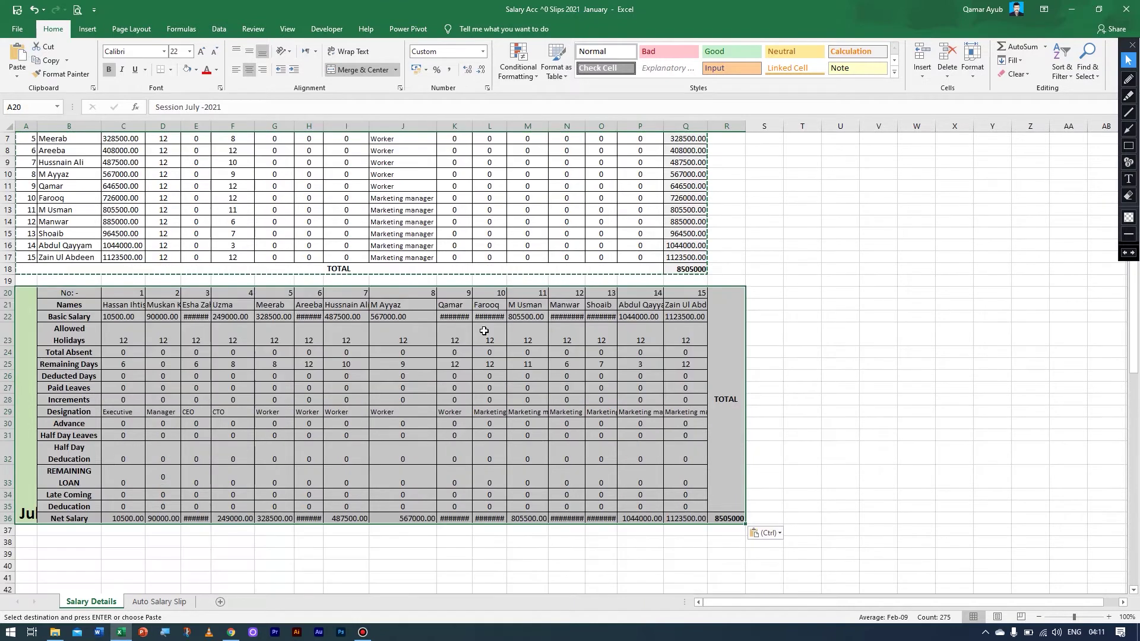
pyautogui.click(579, 552)
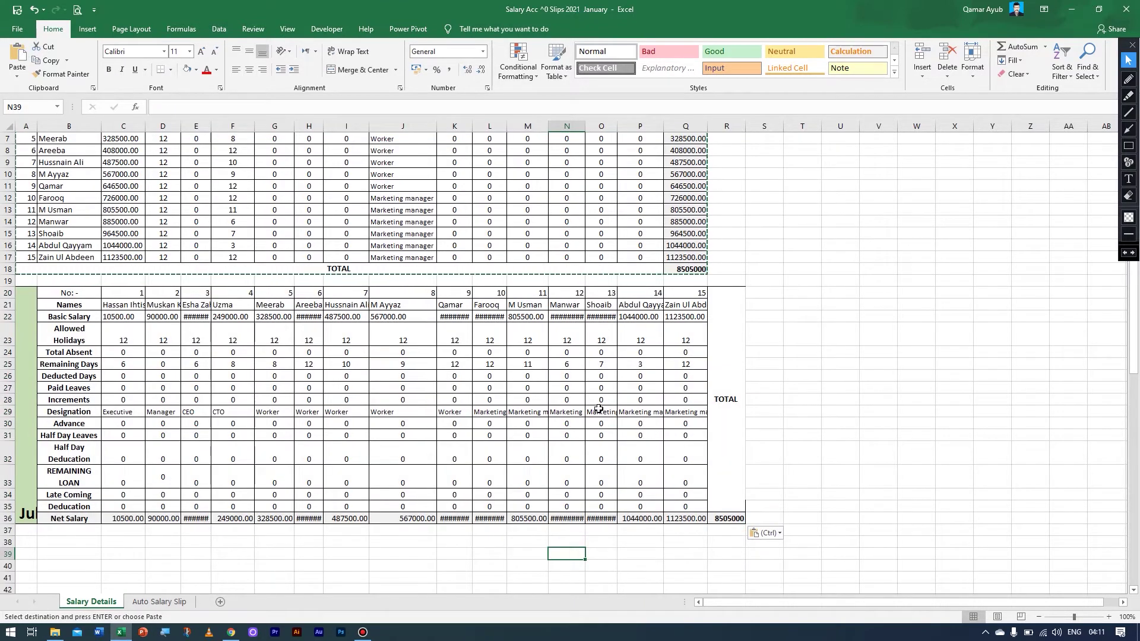
pyautogui.hotkey('ctrl', 'z')
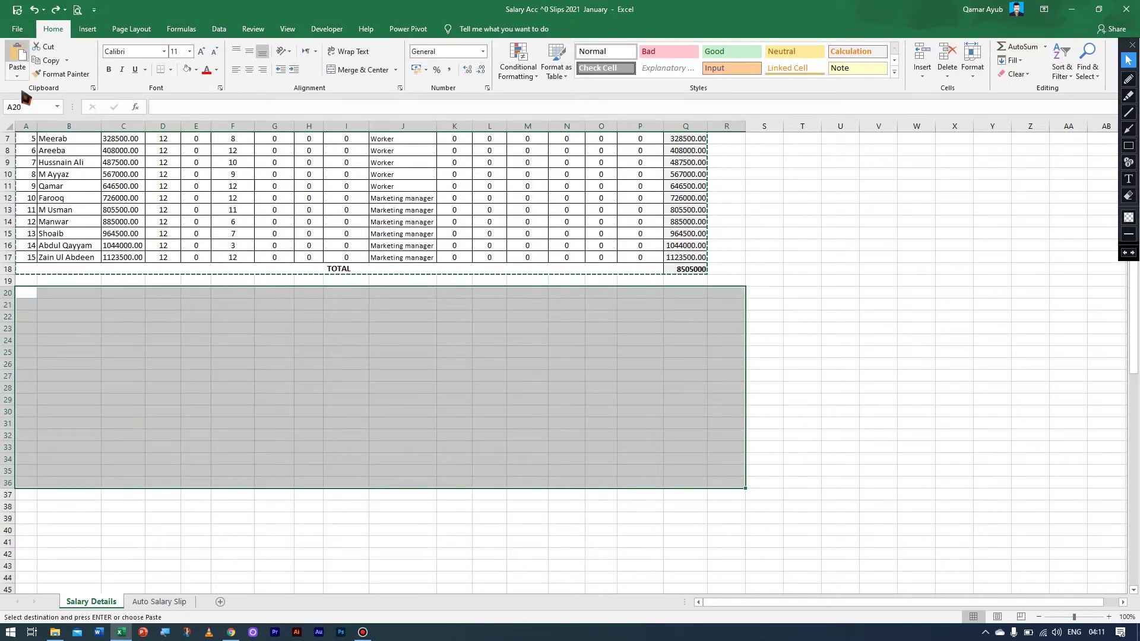
pyautogui.click(58, 297)
pyautogui.click(25, 293)
pyautogui.click(17, 76)
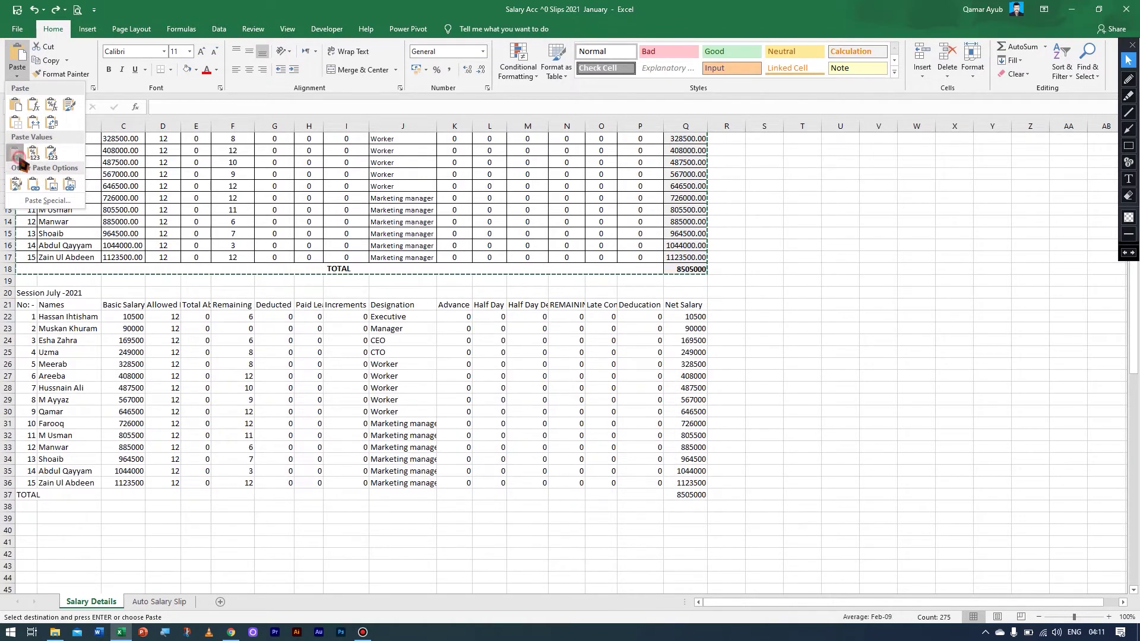
pyautogui.click(17, 154)
pyautogui.scroll(2, 405, 307)
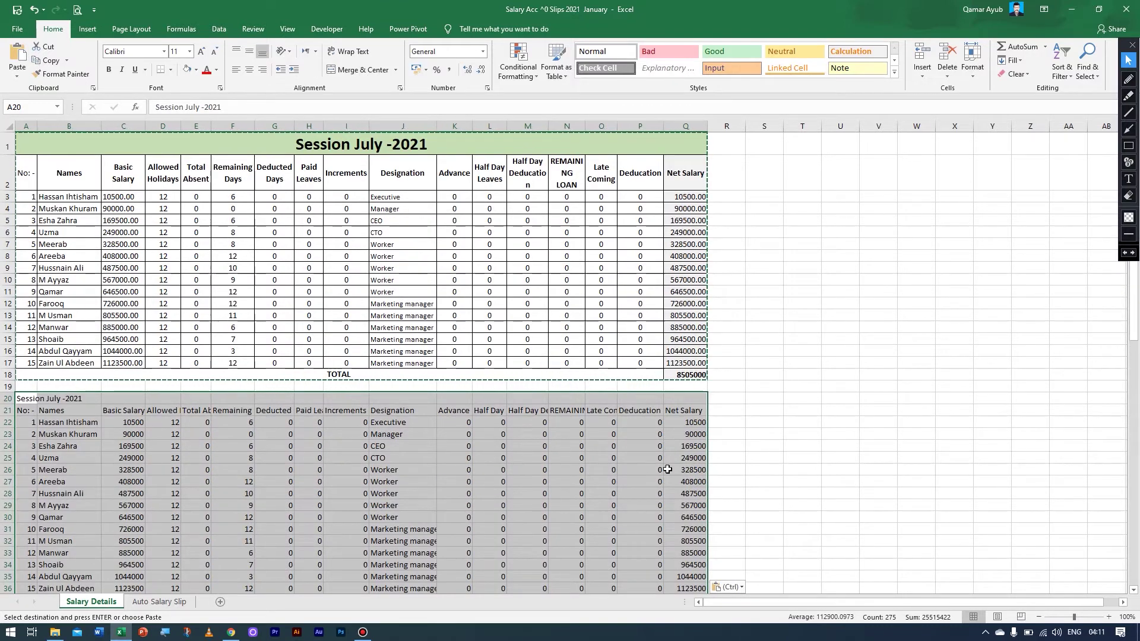
pyautogui.click(688, 446)
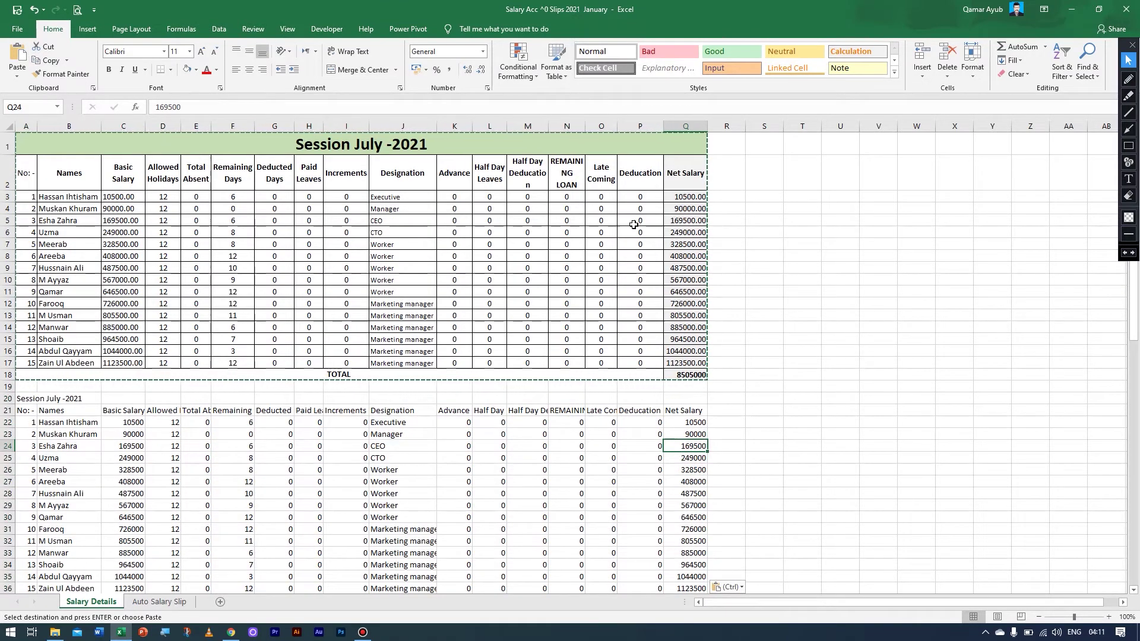
pyautogui.click(704, 434)
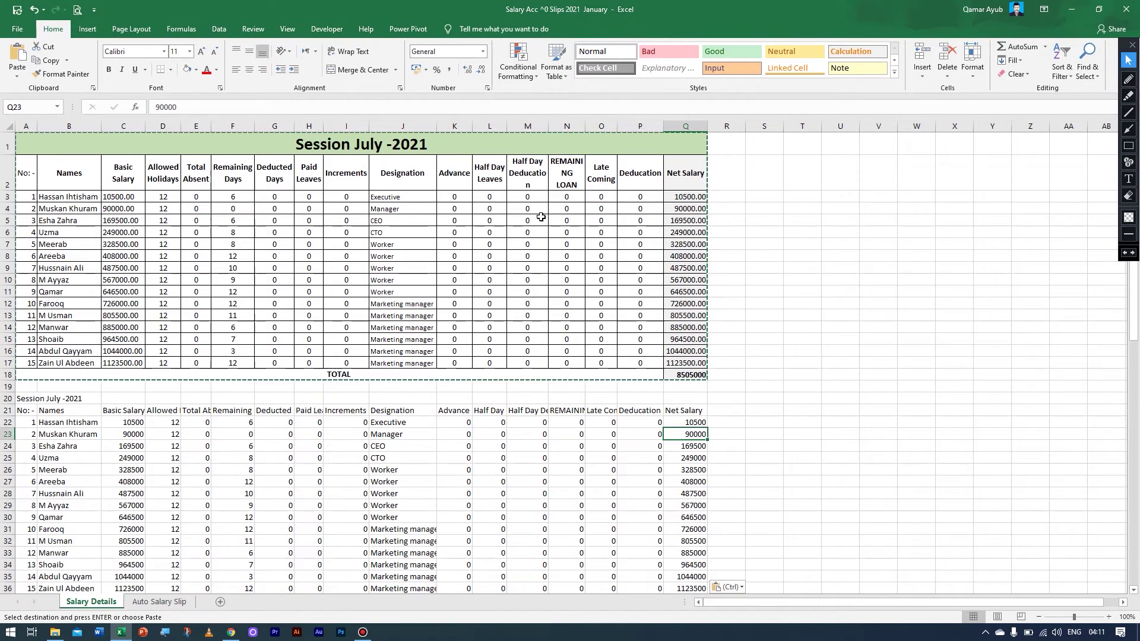
pyautogui.click(677, 425)
pyautogui.click(693, 471)
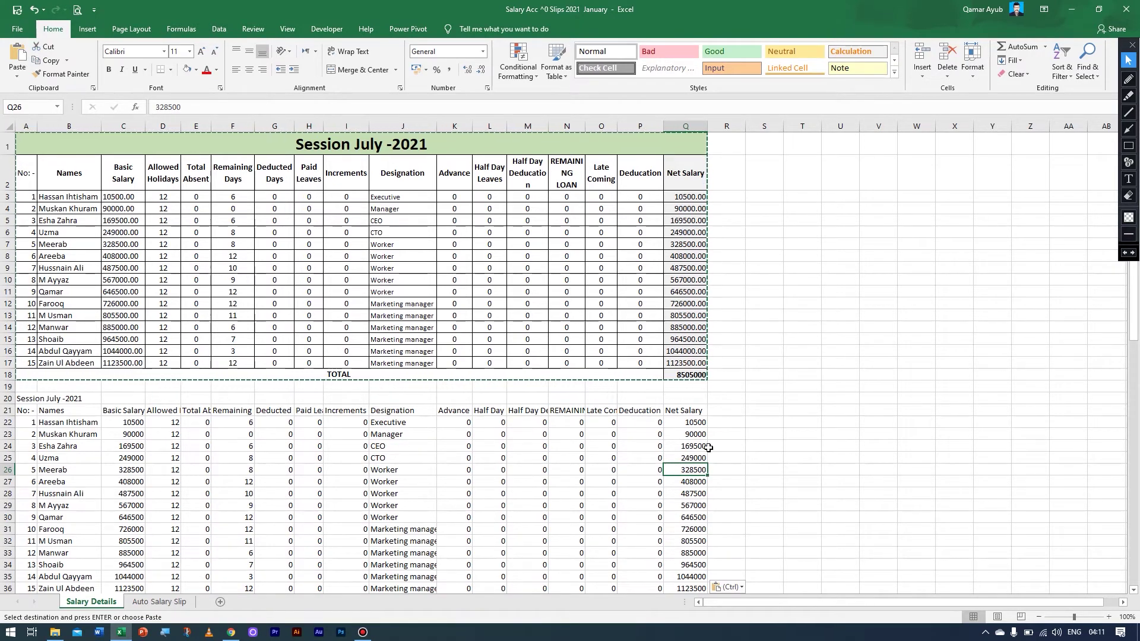
pyautogui.hotkey('ctrl', 'z')
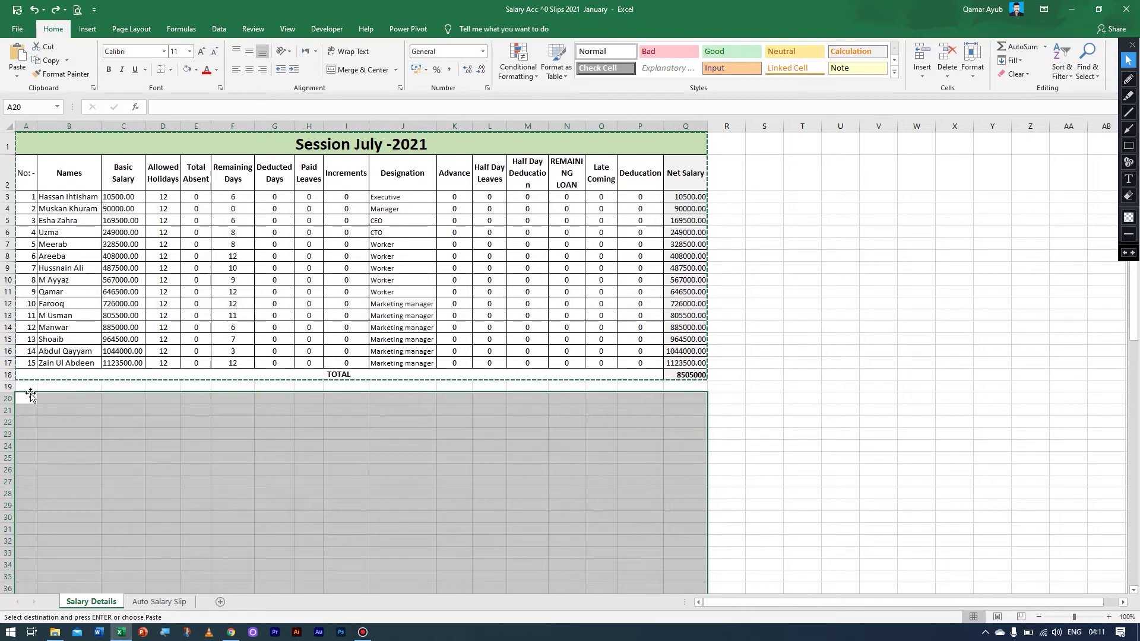
pyautogui.click(30, 397)
pyautogui.click(18, 76)
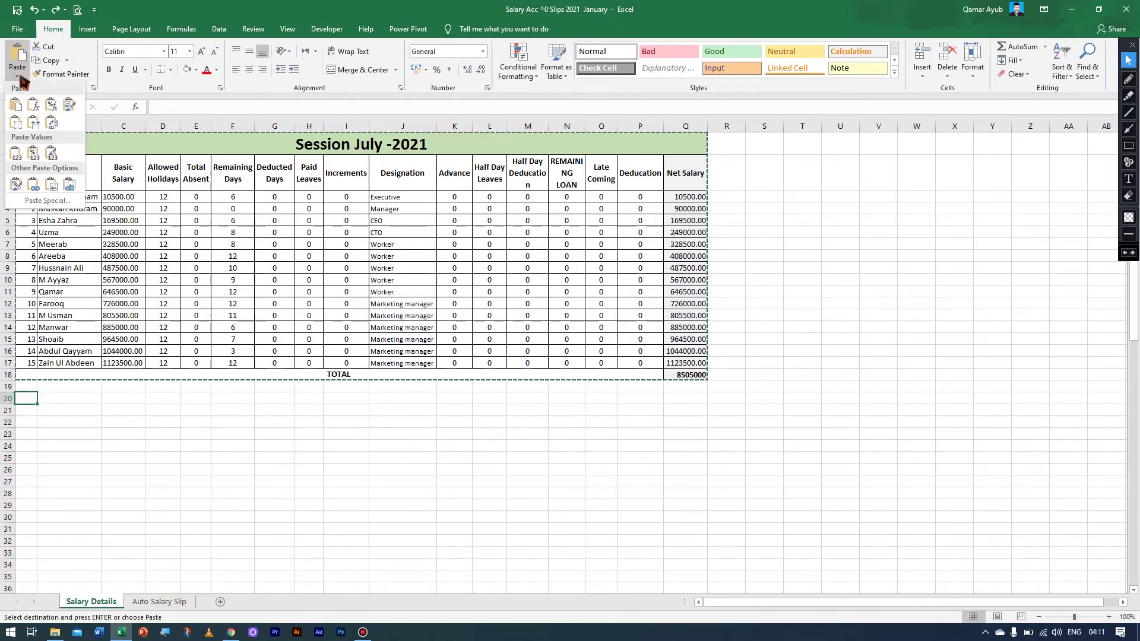
pyautogui.click(34, 155)
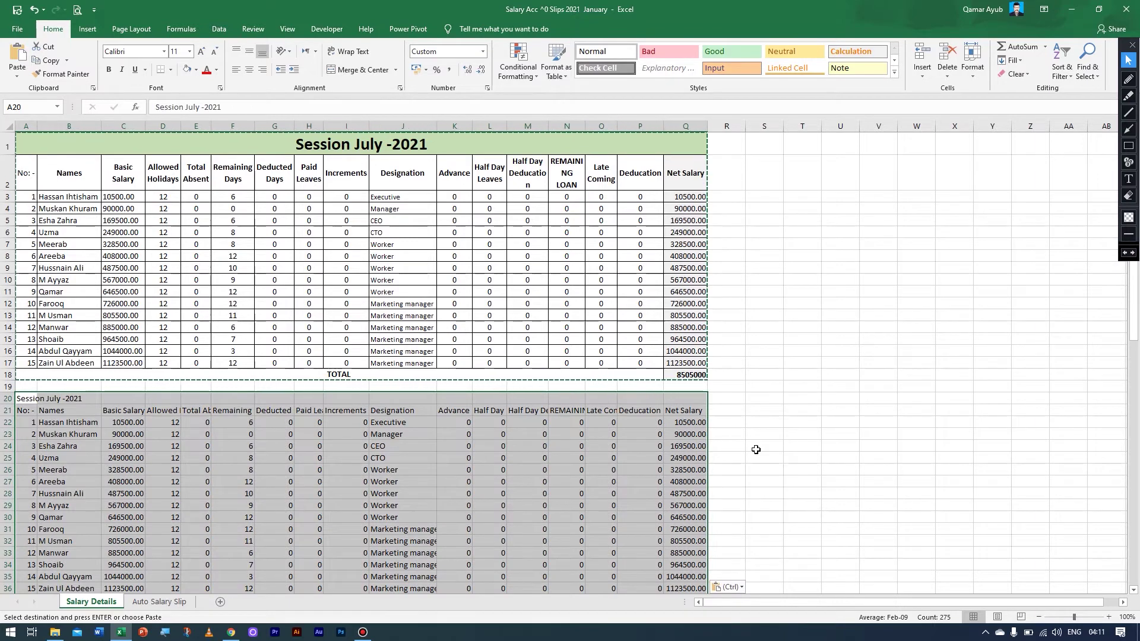
pyautogui.click(763, 145)
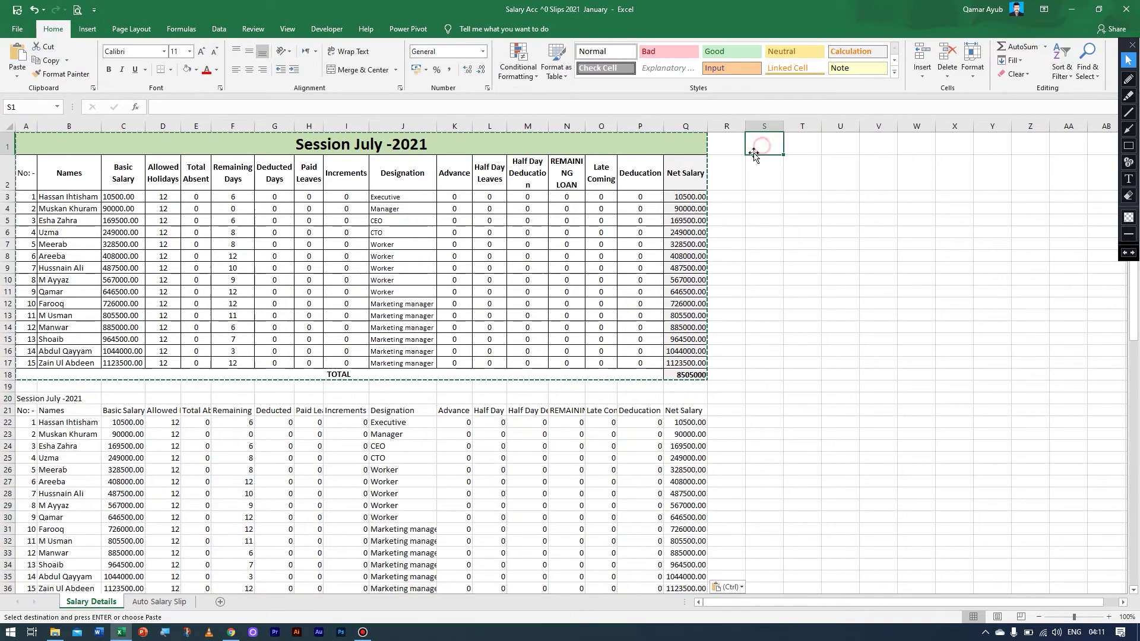
pyautogui.click(23, 76)
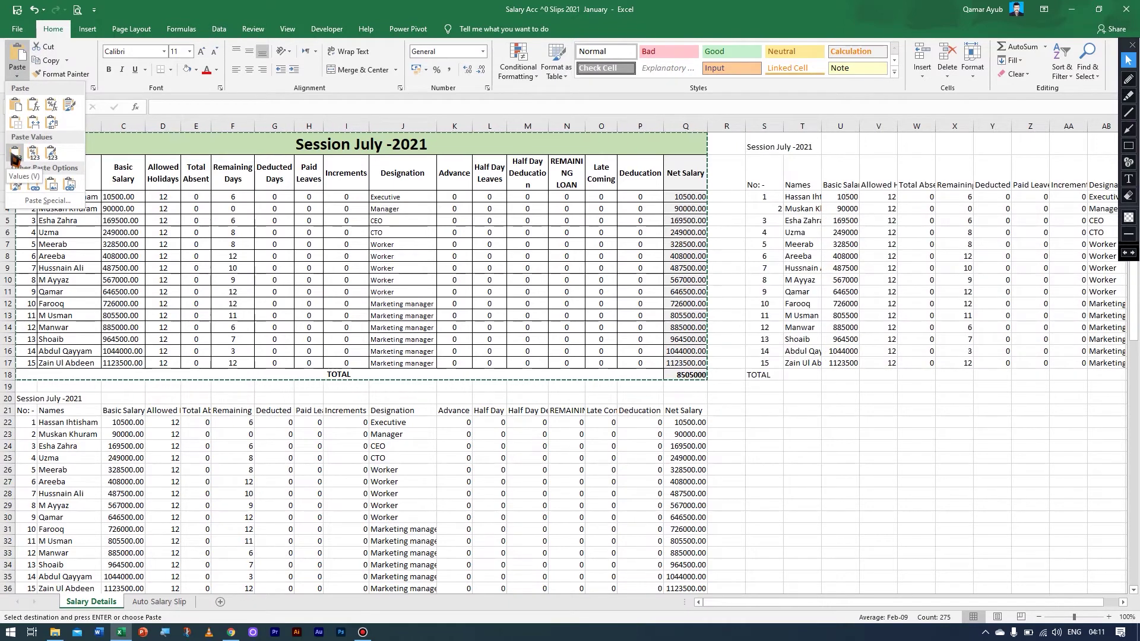
pyautogui.click(18, 156)
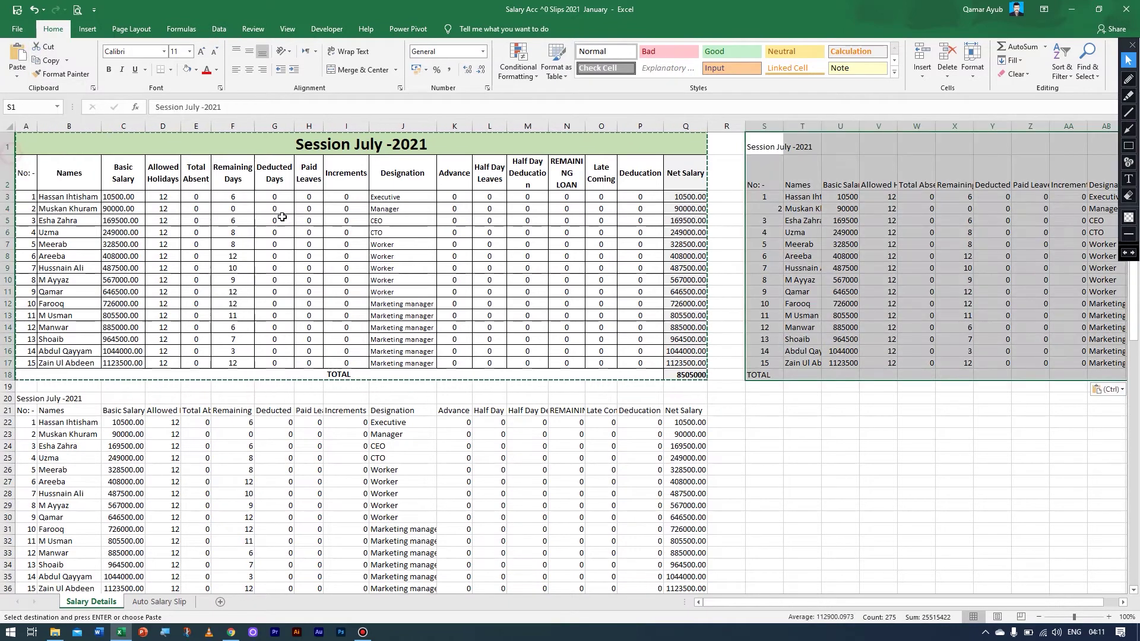
pyautogui.click(834, 218)
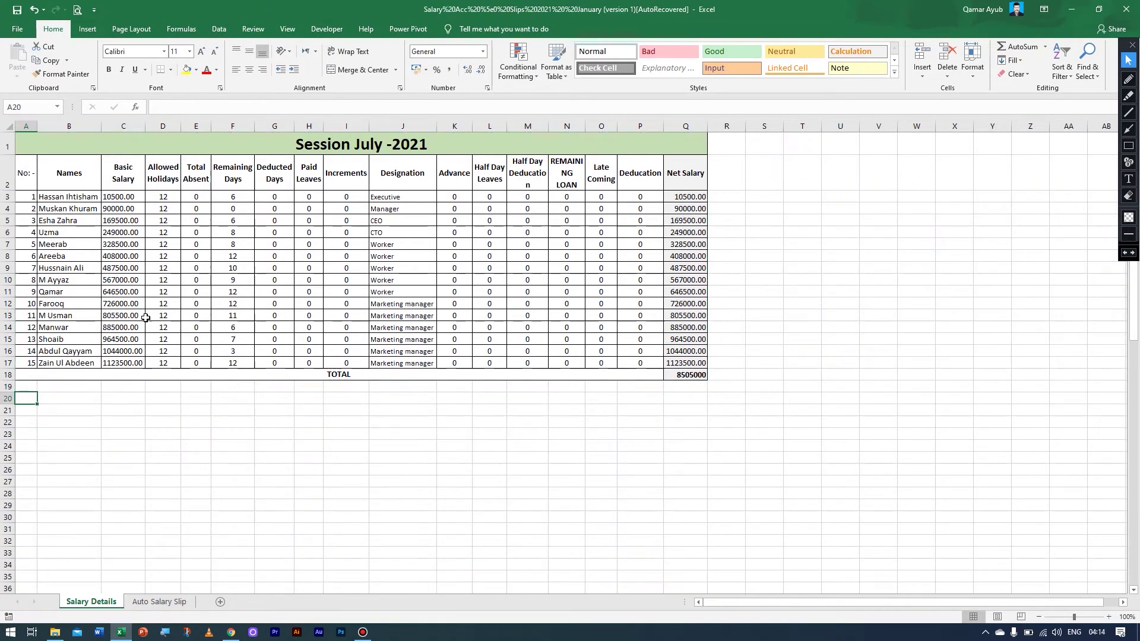
pyautogui.moveTo(686, 374); pyautogui.dragTo(26, 144)
pyautogui.hotkey('ctrl', 'c')
pyautogui.click(17, 76)
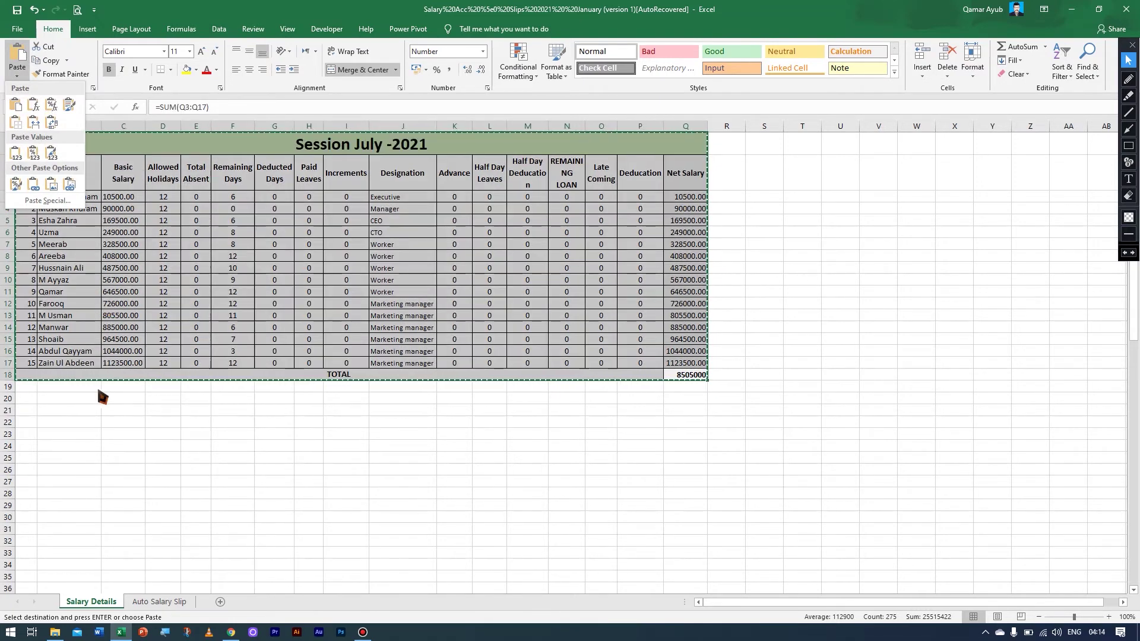
pyautogui.click(24, 409)
pyautogui.click(25, 398)
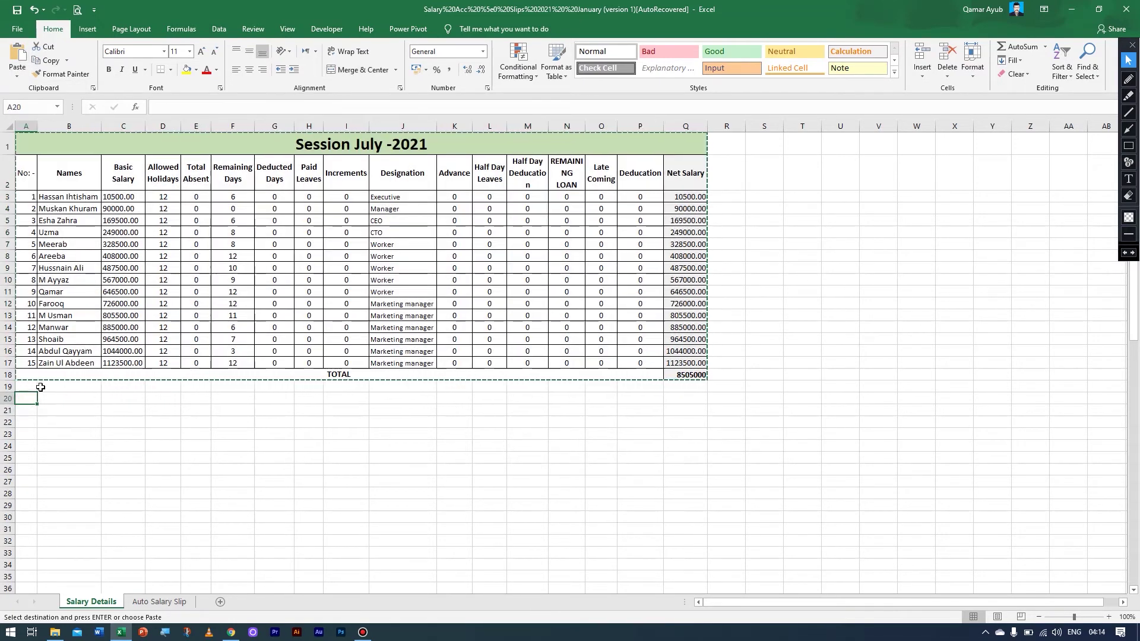
pyautogui.click(17, 76)
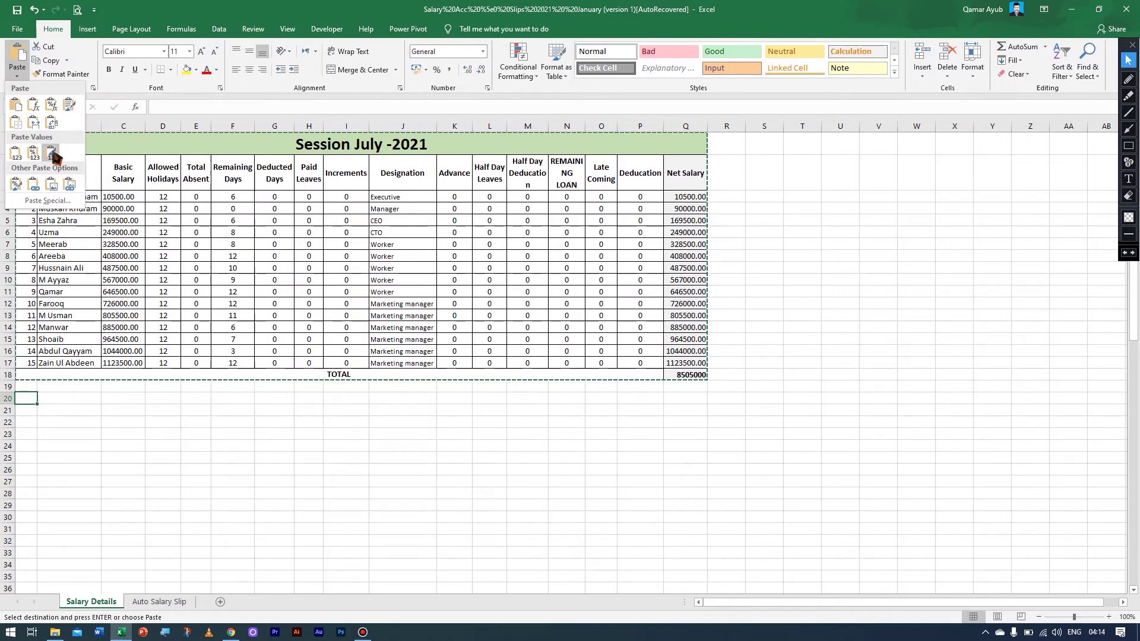
pyautogui.click(52, 152)
pyautogui.click(17, 76)
pyautogui.click(18, 151)
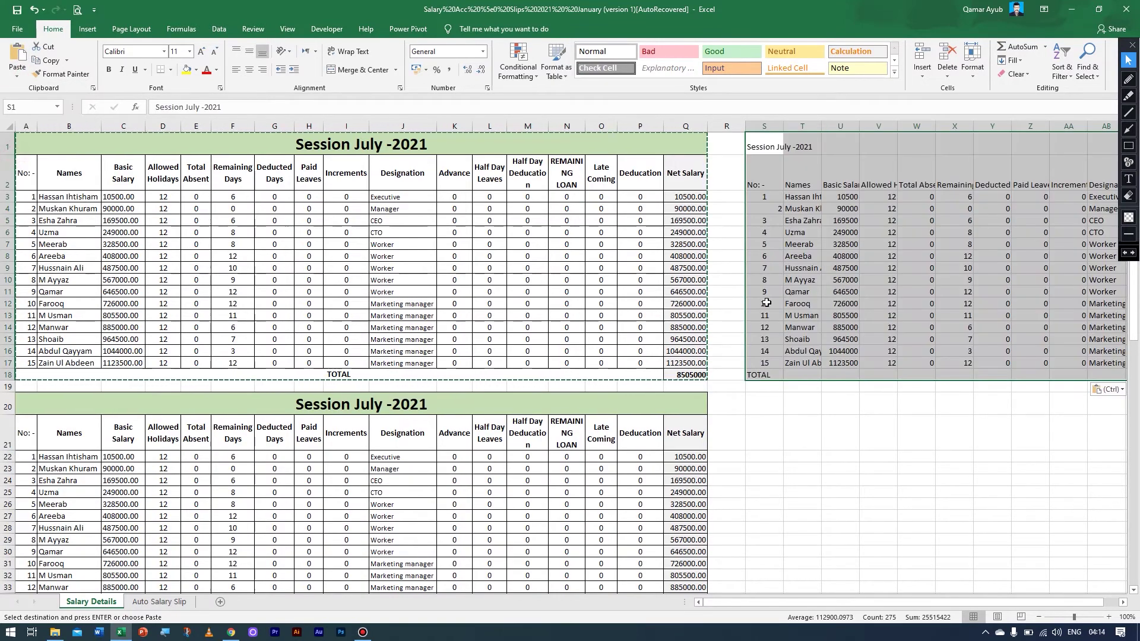
pyautogui.click(841, 268)
pyautogui.click(17, 76)
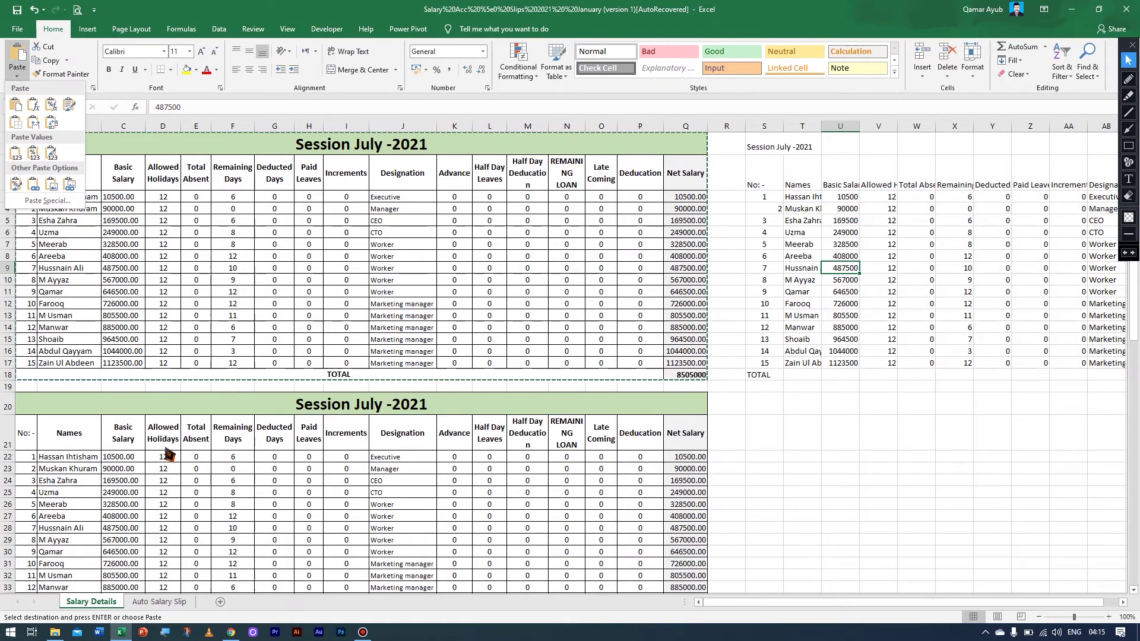
pyautogui.click(803, 404)
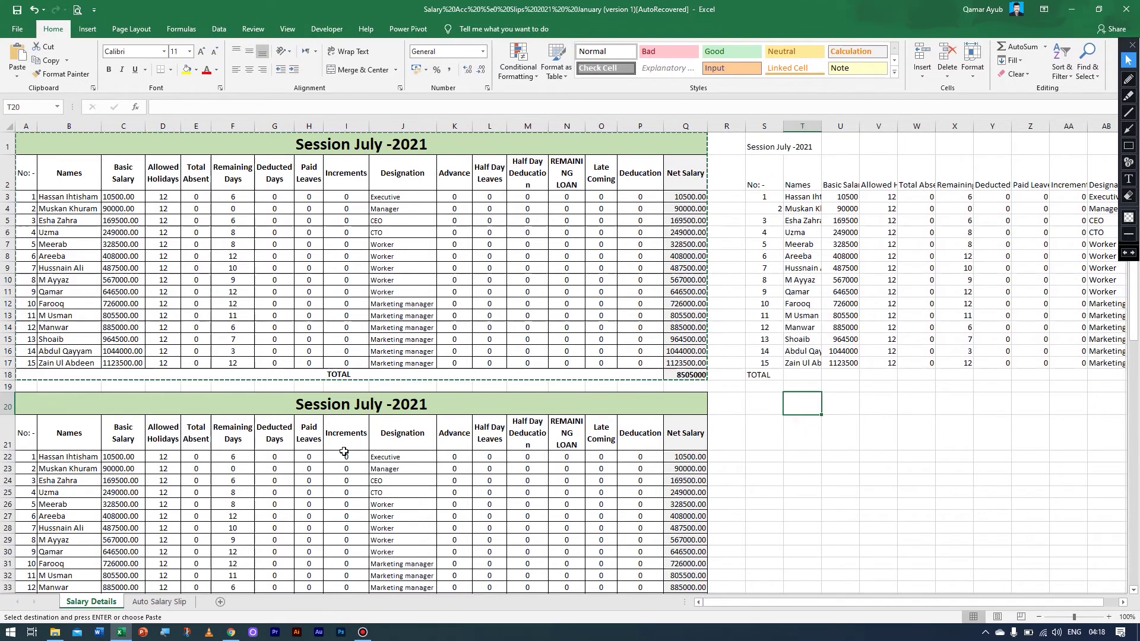
pyautogui.click(49, 408)
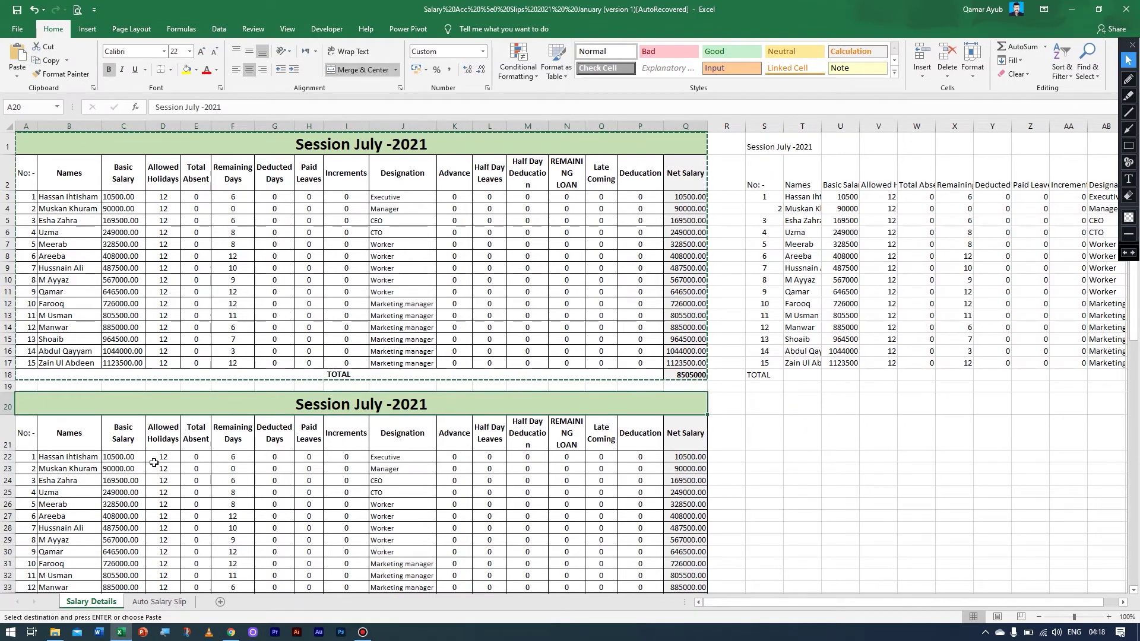
pyautogui.click(17, 75)
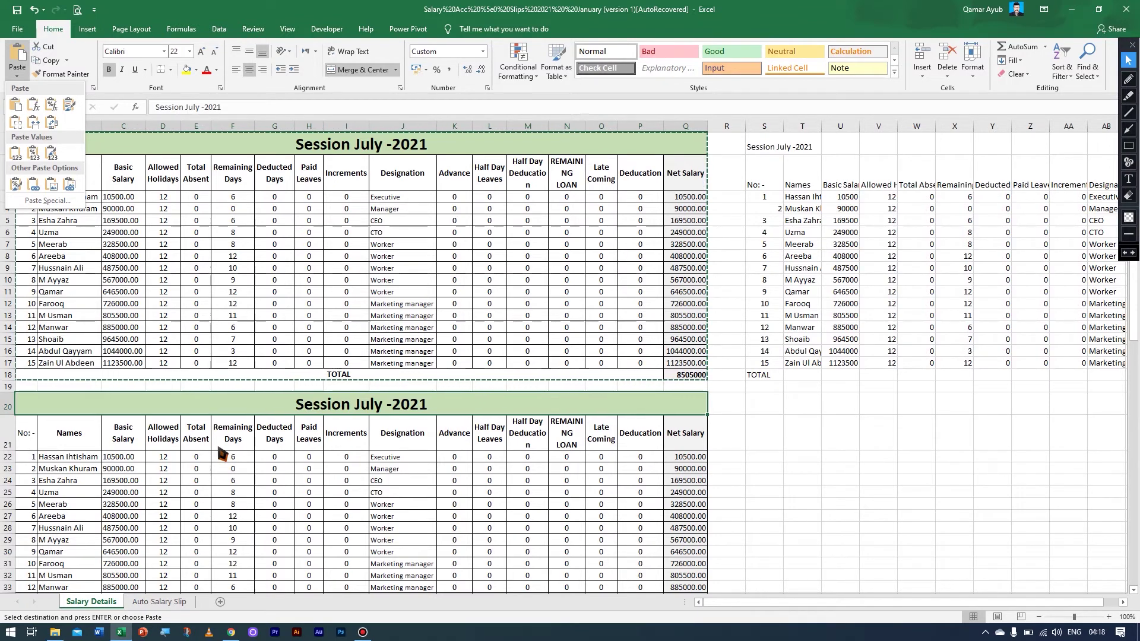
pyautogui.press('Escape')
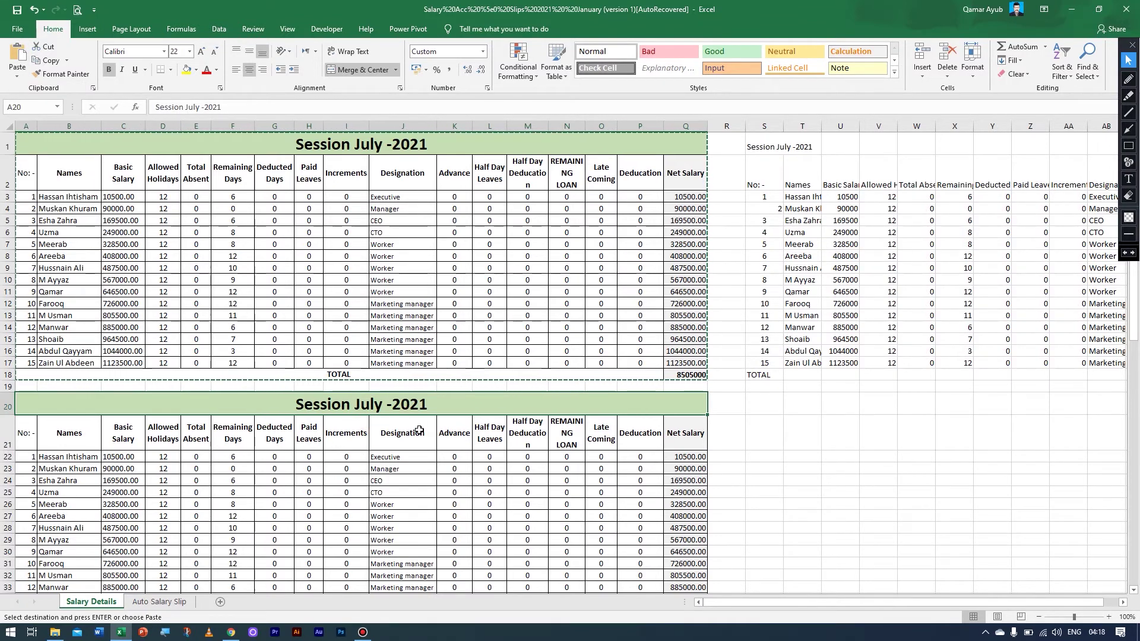
pyautogui.hotkey('ctrl', 'z')
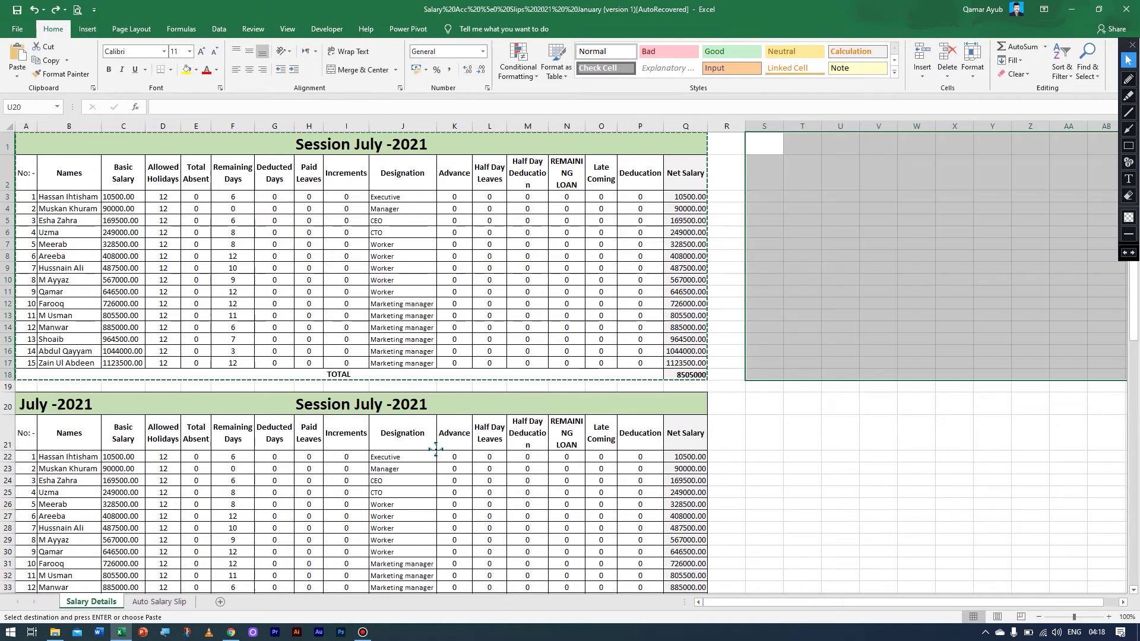
pyautogui.hotkey('ctrl', 'z')
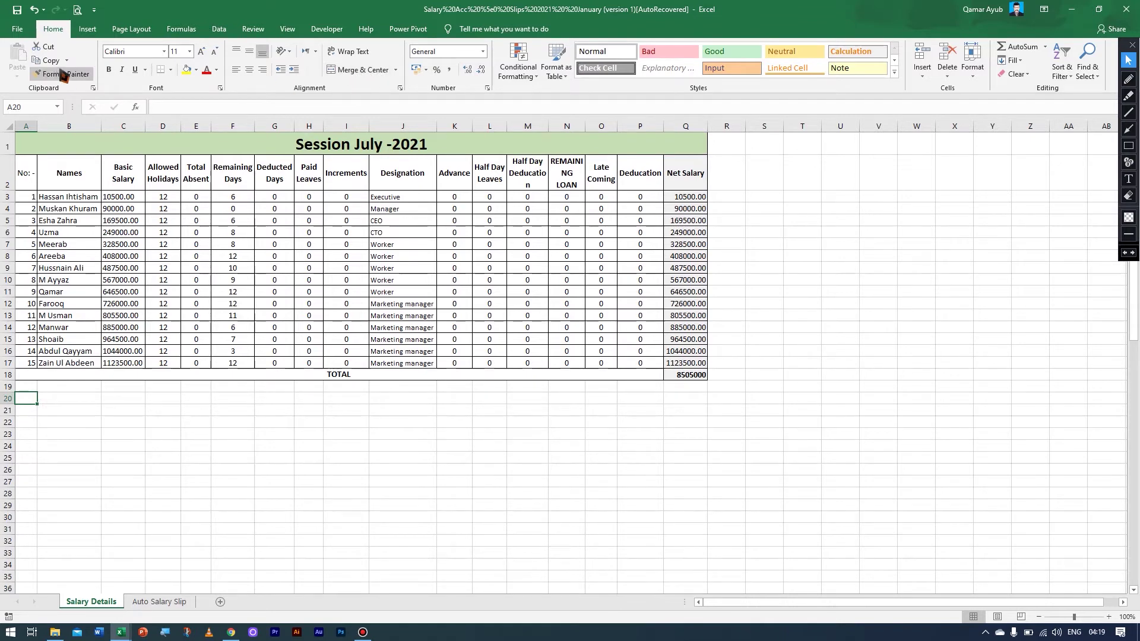
# Copy the table, paste only its formatting at A20, inspect it, then undo.
pyautogui.hotkey('ctrl', 'c')
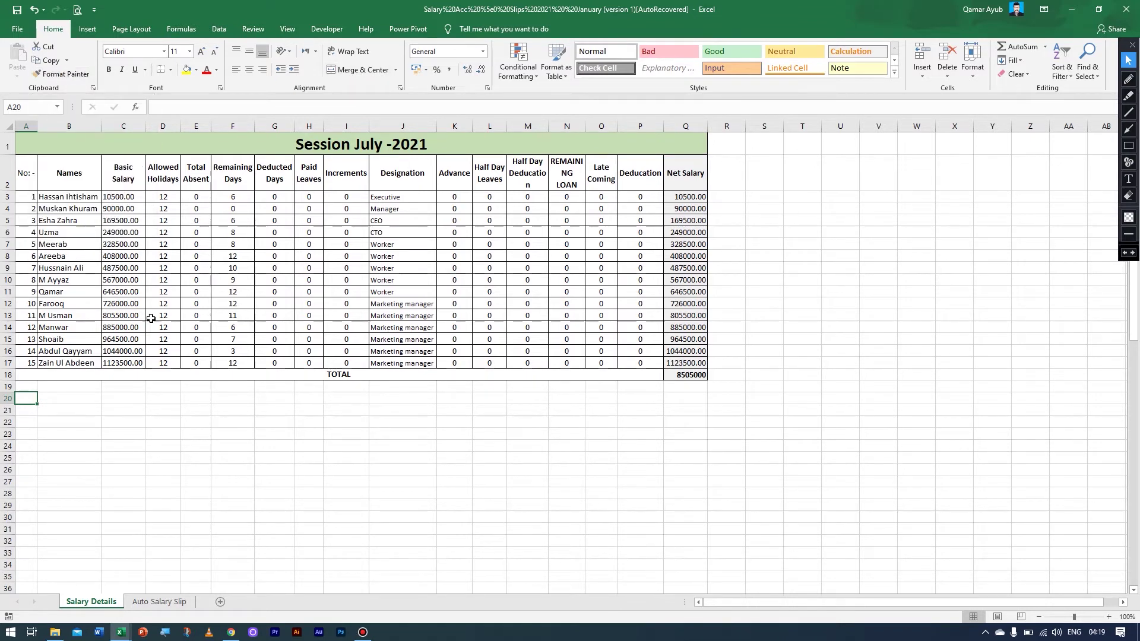
pyautogui.hotkey('alt', 'h')
pyautogui.press('v')
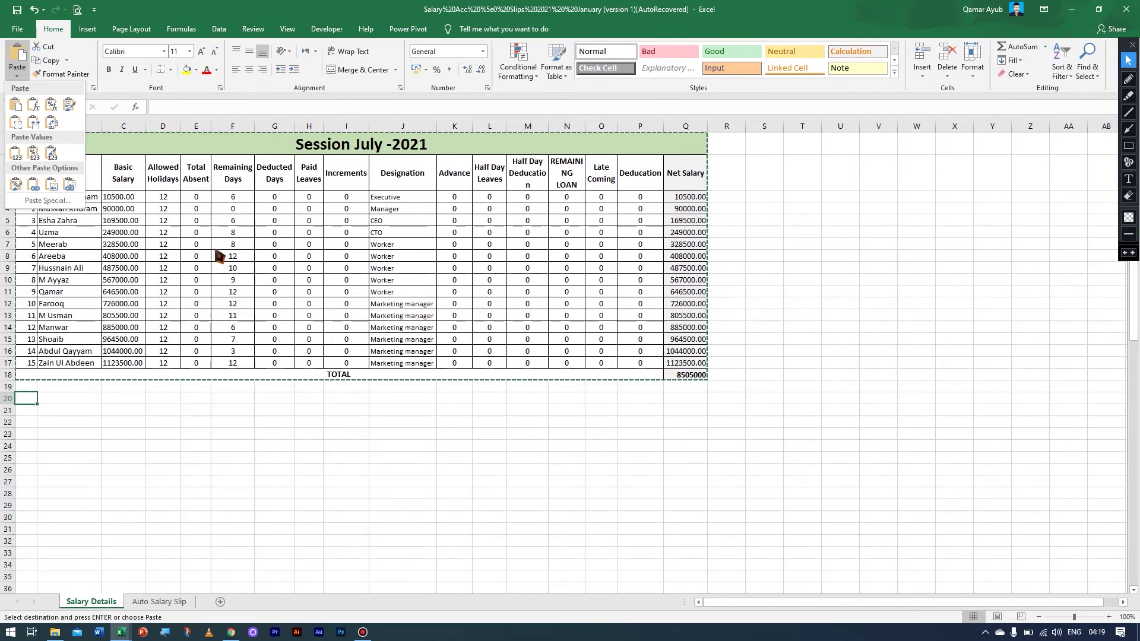
pyautogui.click(16, 189)
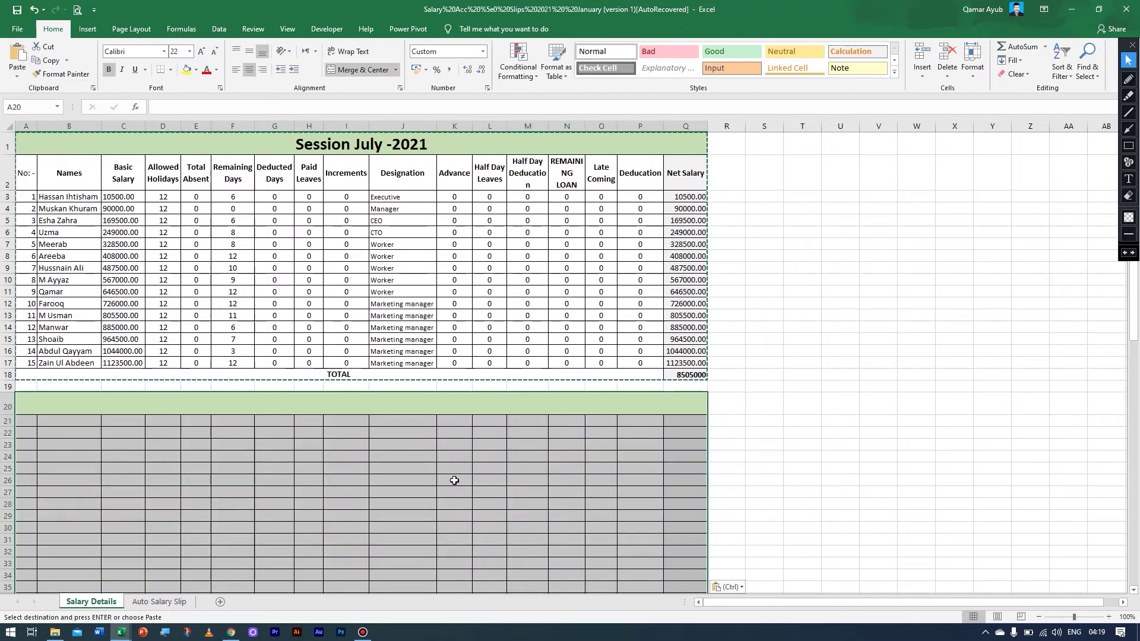
pyautogui.click(442, 492)
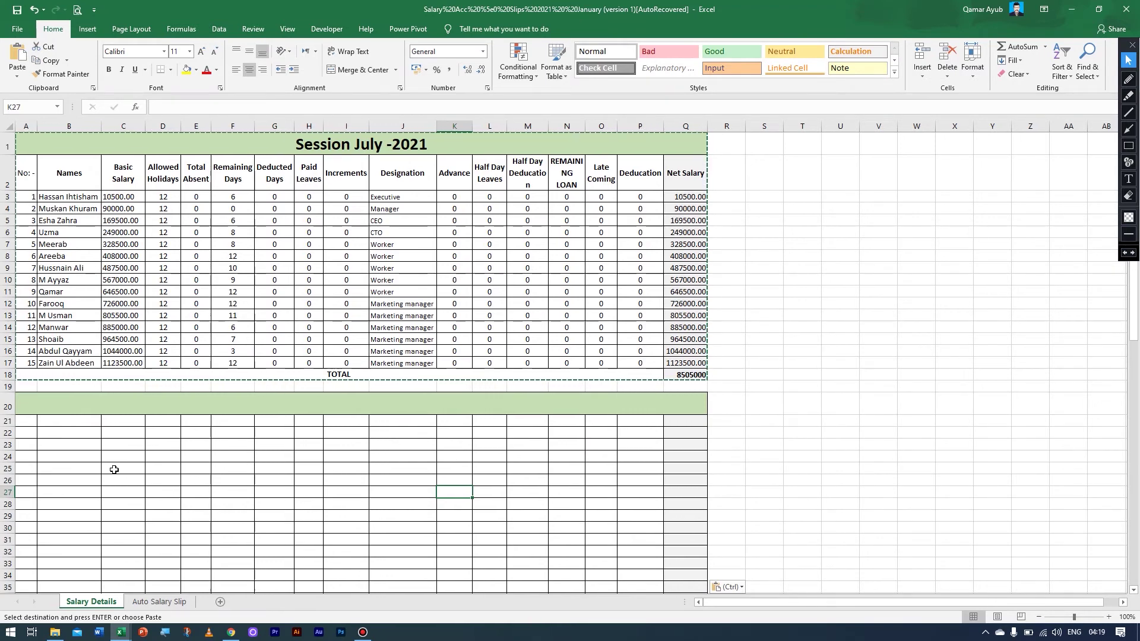
pyautogui.hotkey('ctrl', 'z')
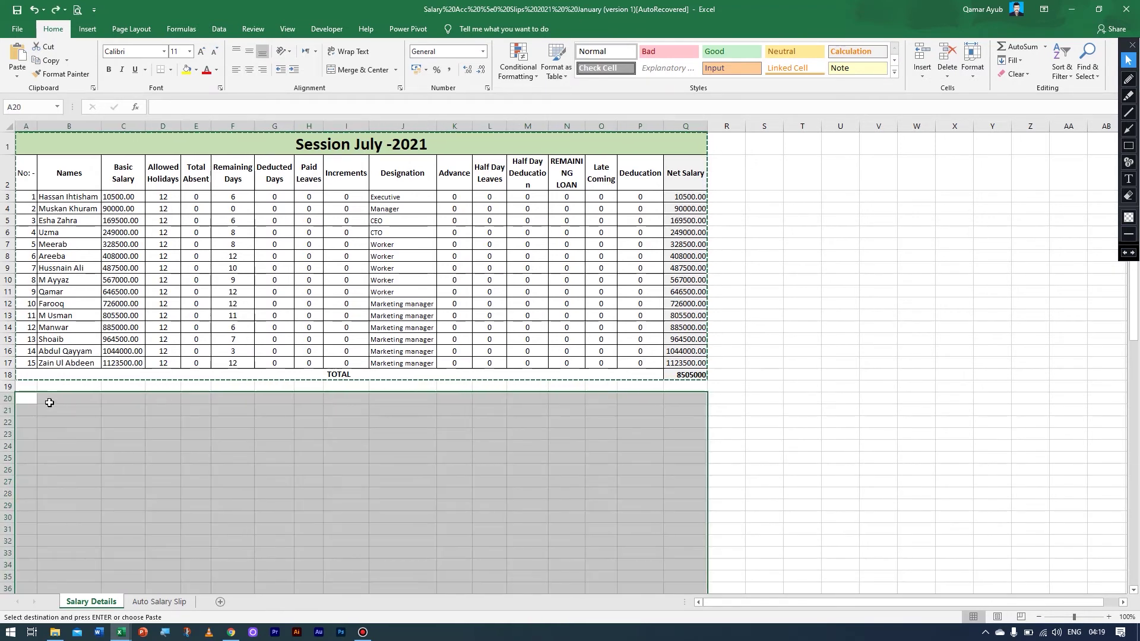
# Paste a live link to the Session July table at A20.
pyautogui.click(26, 399)
pyautogui.click(18, 75)
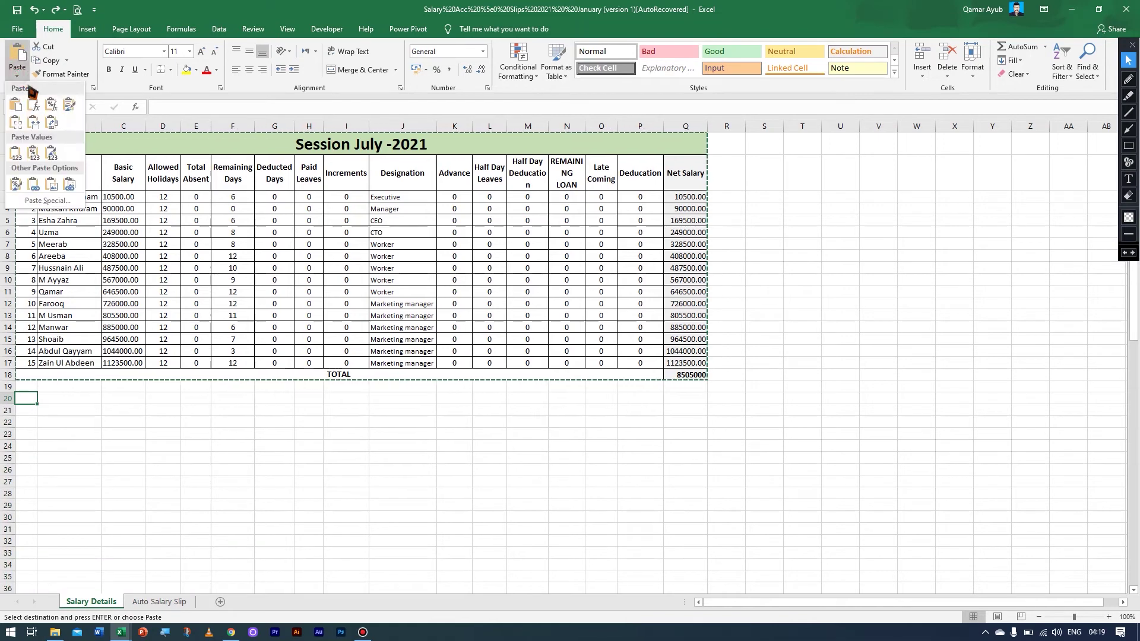
pyautogui.click(32, 187)
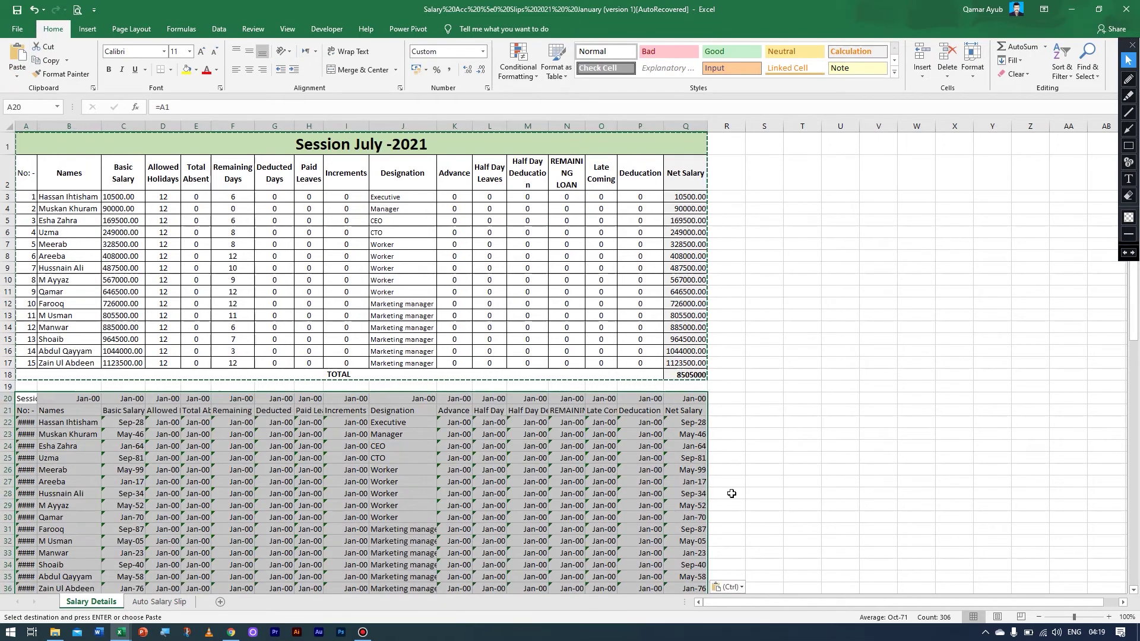
pyautogui.click(754, 486)
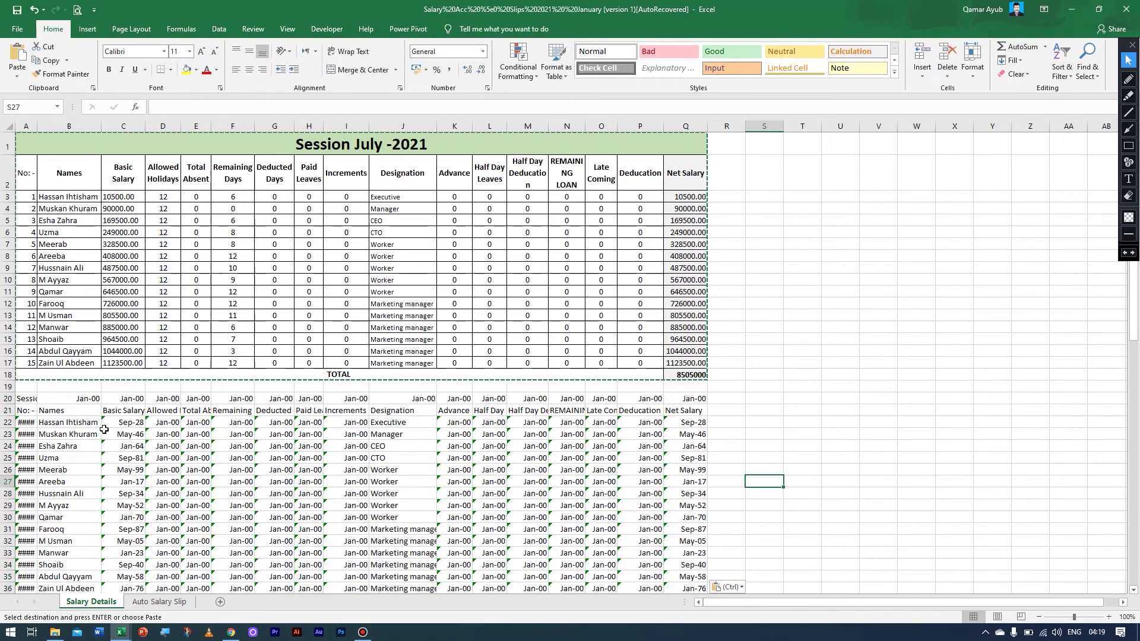
# Rename the first employee in B3 and check the linked copy references K3.
pyautogui.click(75, 208)
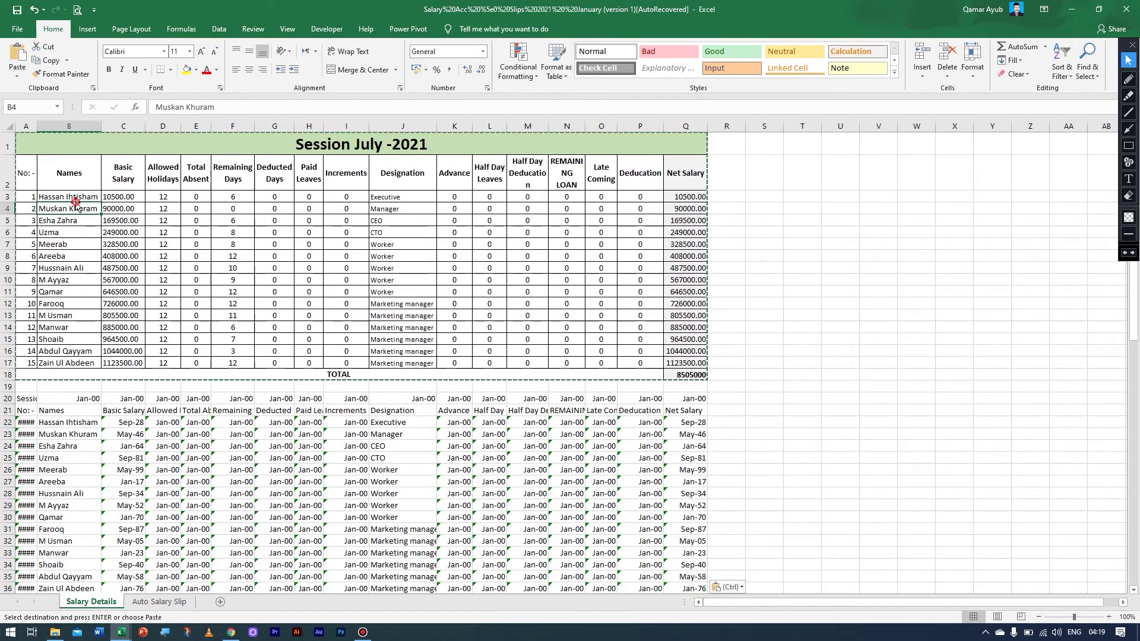
pyautogui.click(87, 197)
pyautogui.write('Qamar')
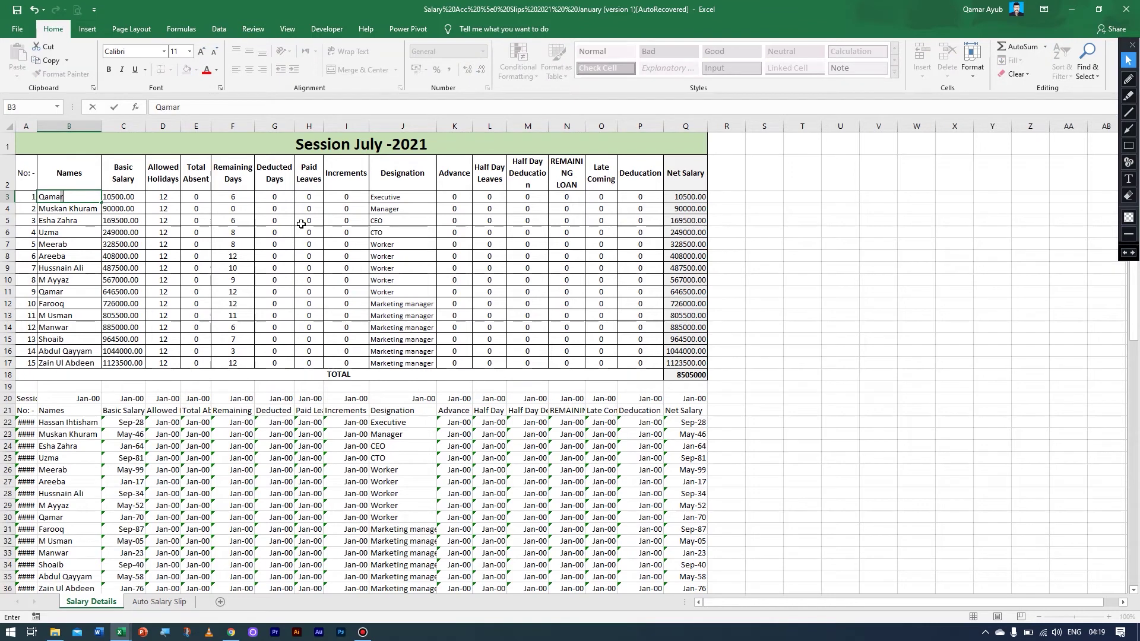
pyautogui.write('r')
pyautogui.press('Return')
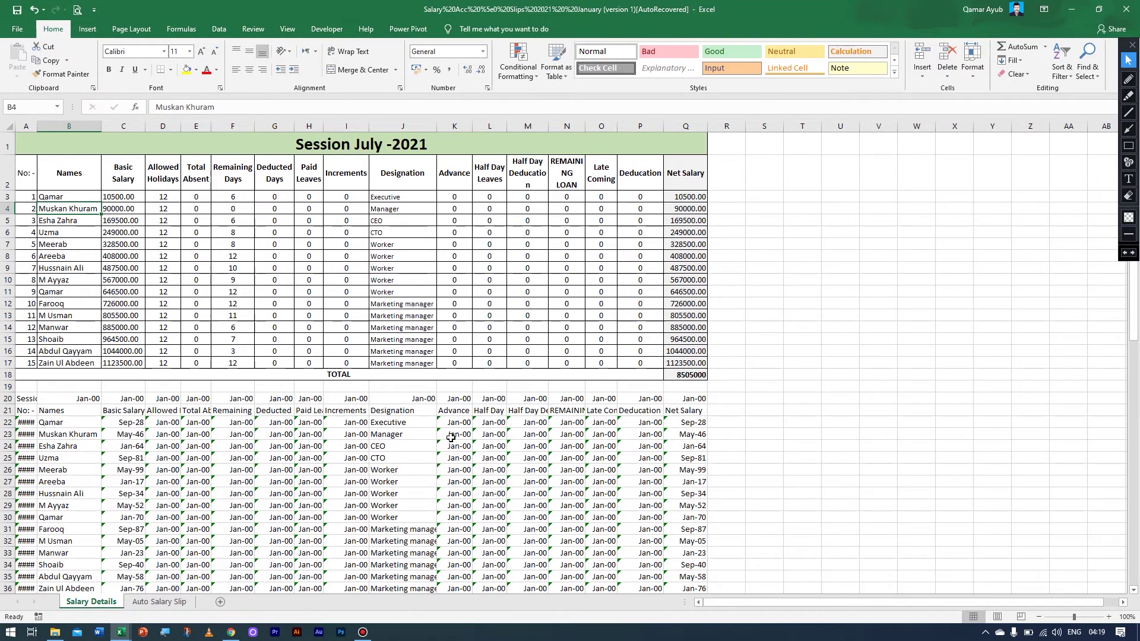
pyautogui.click(511, 426)
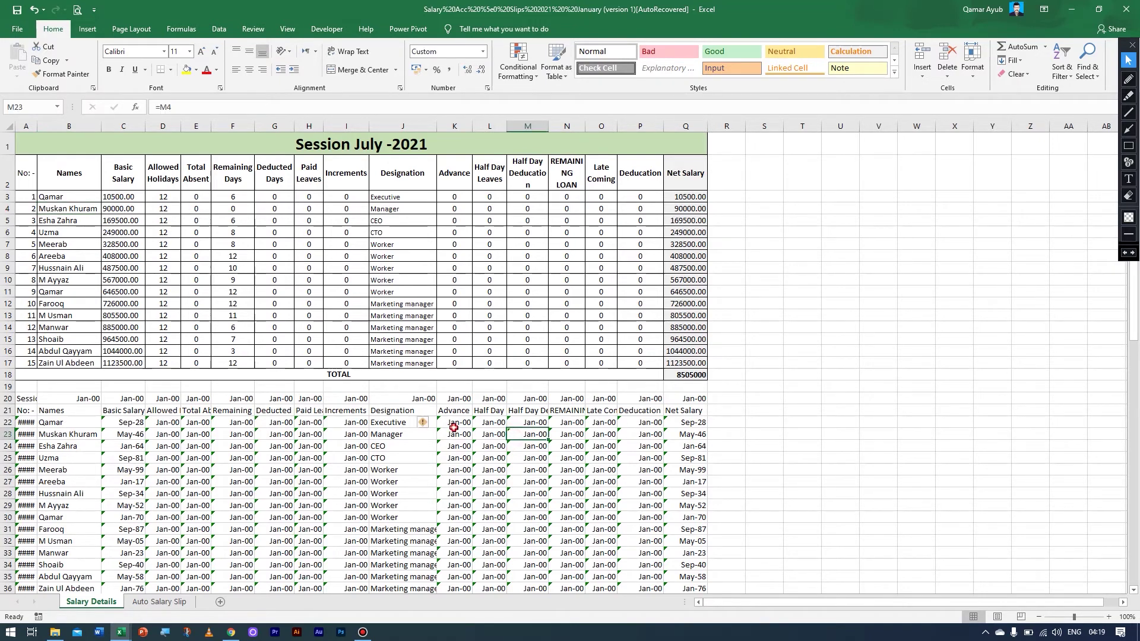
pyautogui.click(455, 425)
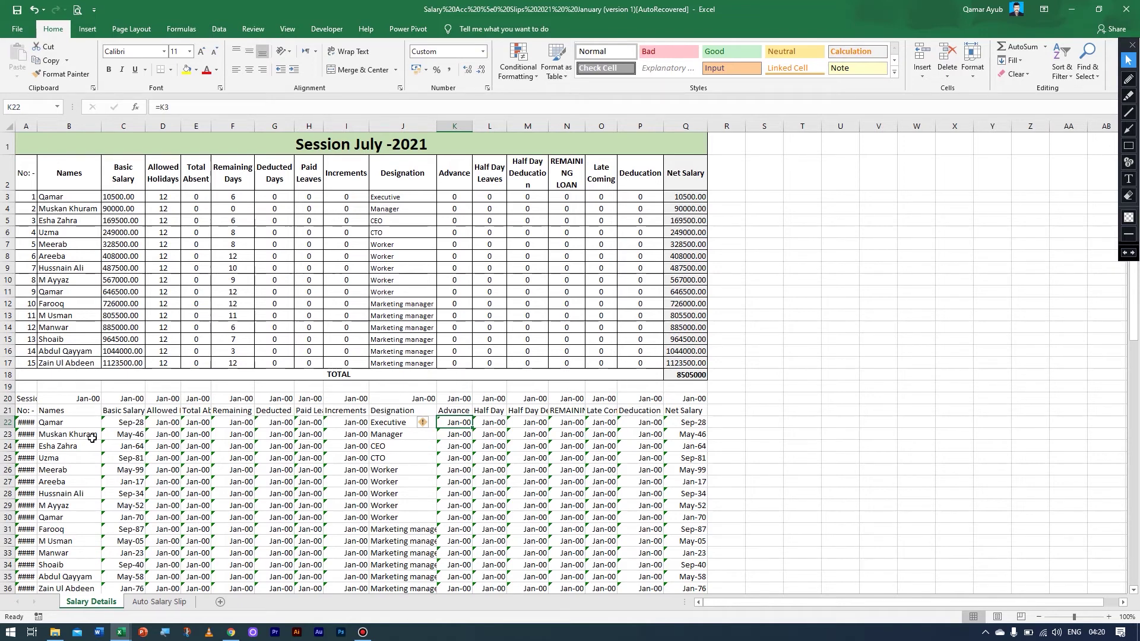
pyautogui.click(60, 412)
# Change the name in B5 and set C4's basic salary to 4564512, then undo.
pyautogui.click(57, 222)
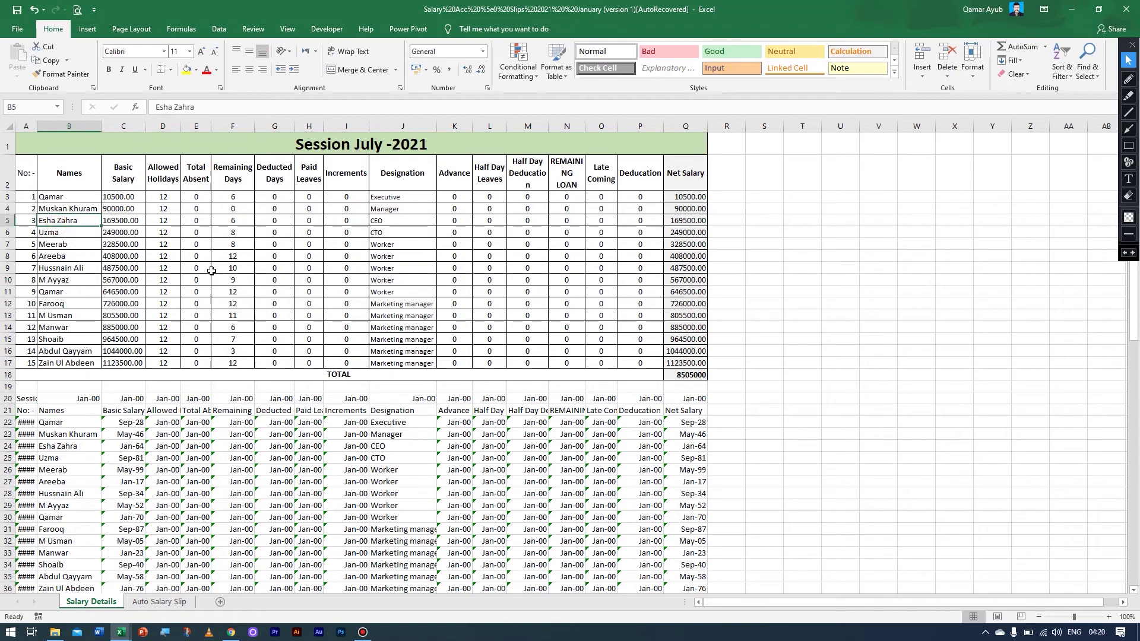
pyautogui.write('Ayub')
pyautogui.press('Return')
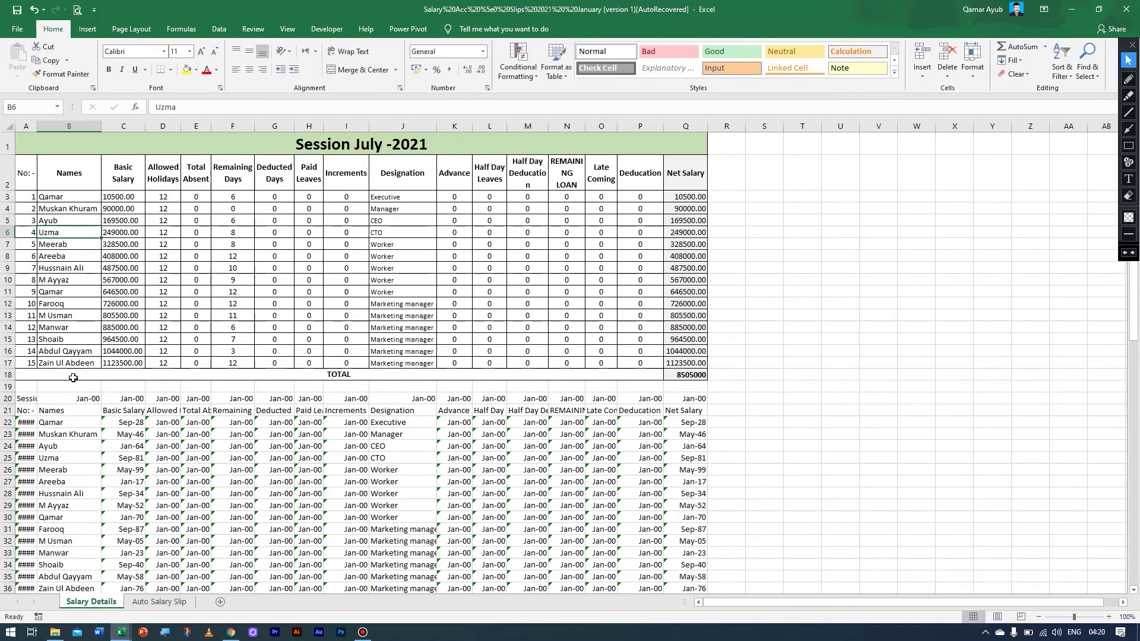
pyautogui.click(139, 209)
pyautogui.write('4564512')
pyautogui.press('Return')
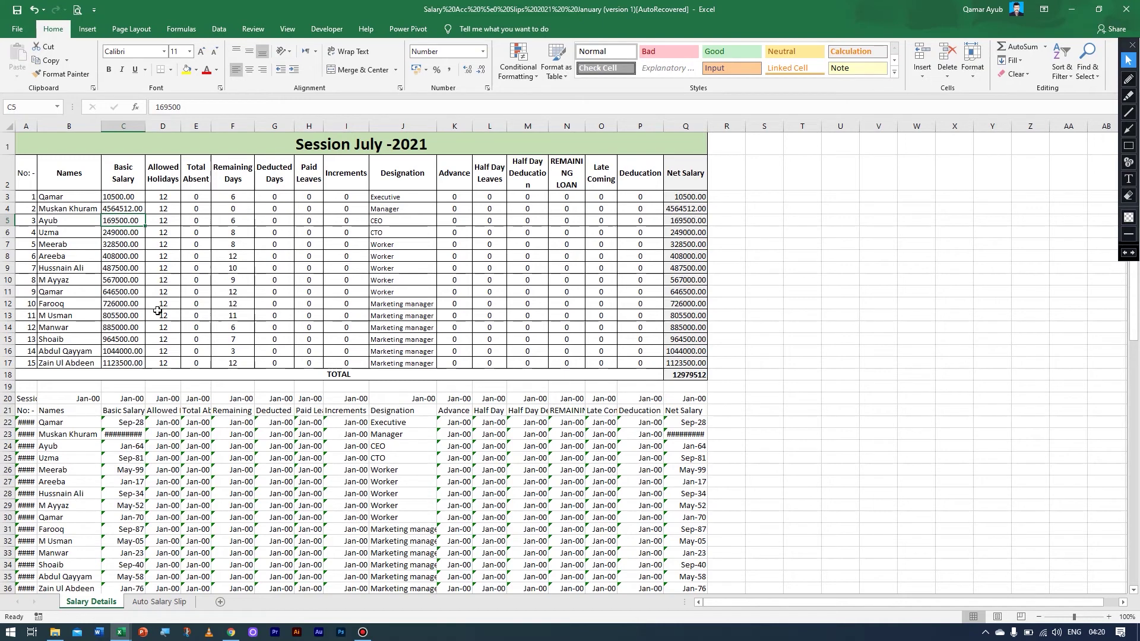
pyautogui.hotkey('ctrl', 'z')
pyautogui.hotkey('ctrl', 'z')
pyautogui.hotkey('ctrl', 'z')
pyautogui.click(18, 71)
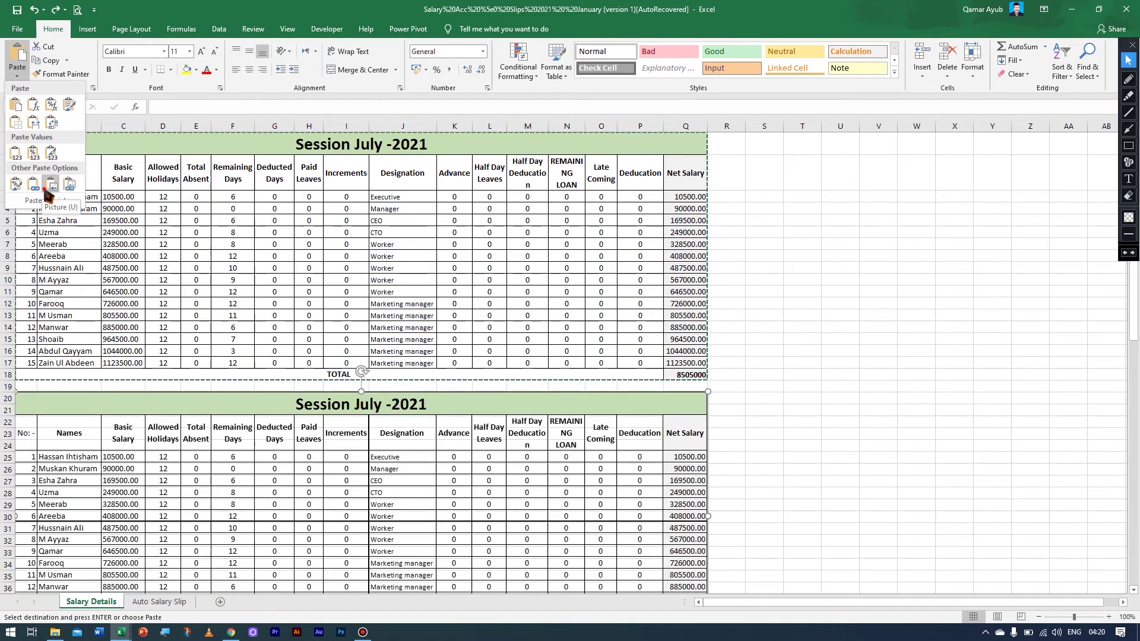
# Paste the table as a picture, fit it over columns R–Z, then delete it.
pyautogui.click(50, 185)
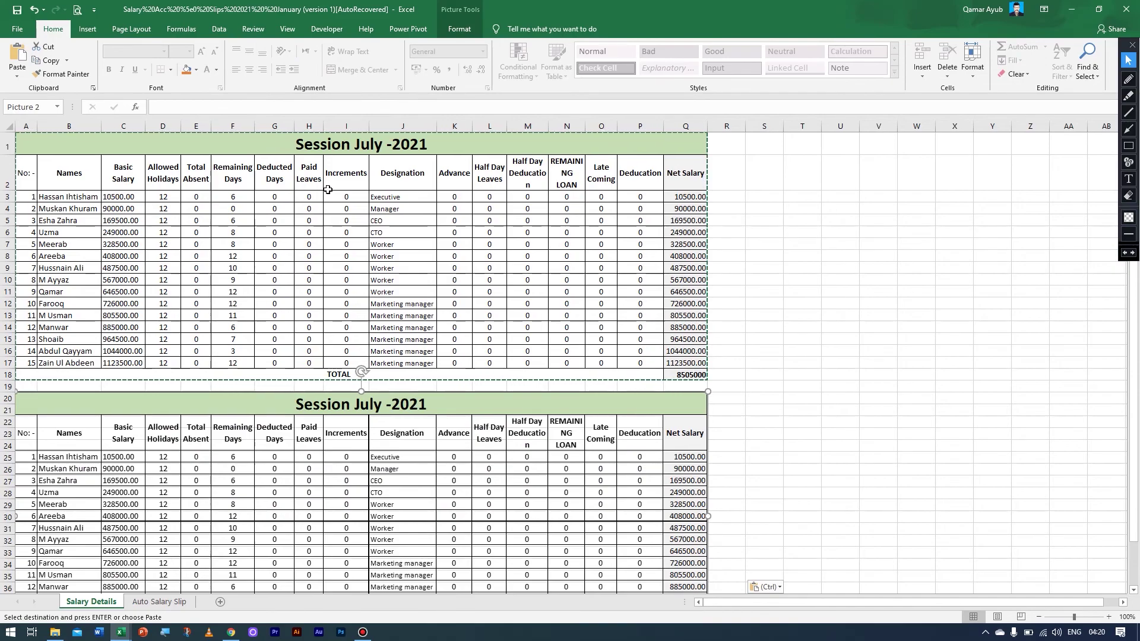
pyautogui.moveTo(403, 519); pyautogui.dragTo(419, 367)
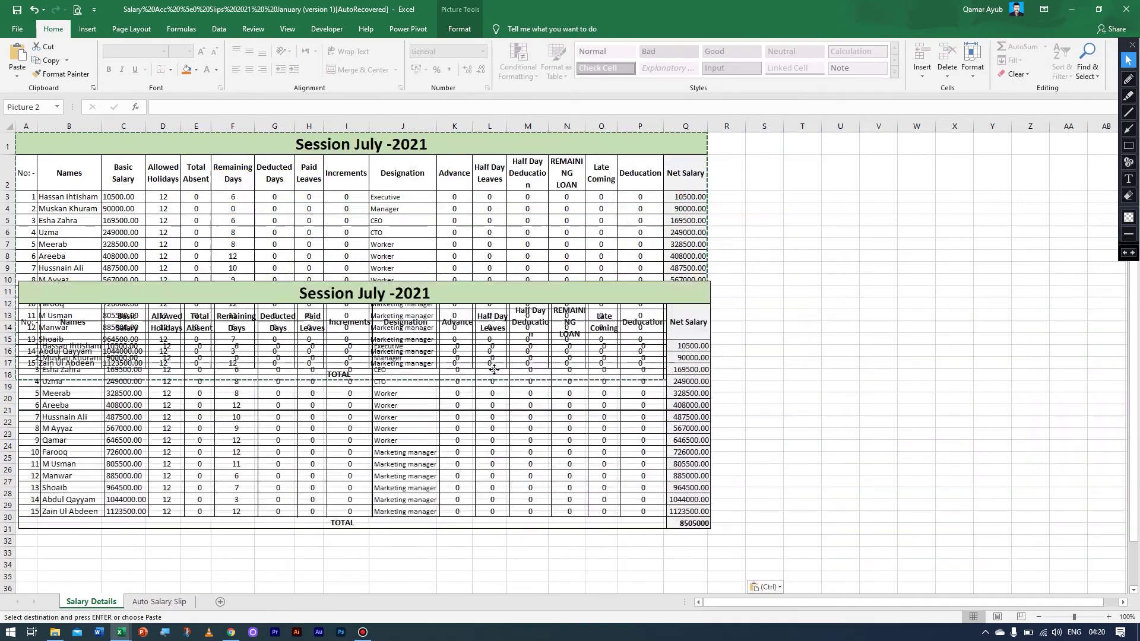
pyautogui.moveTo(419, 367); pyautogui.dragTo(744, 367)
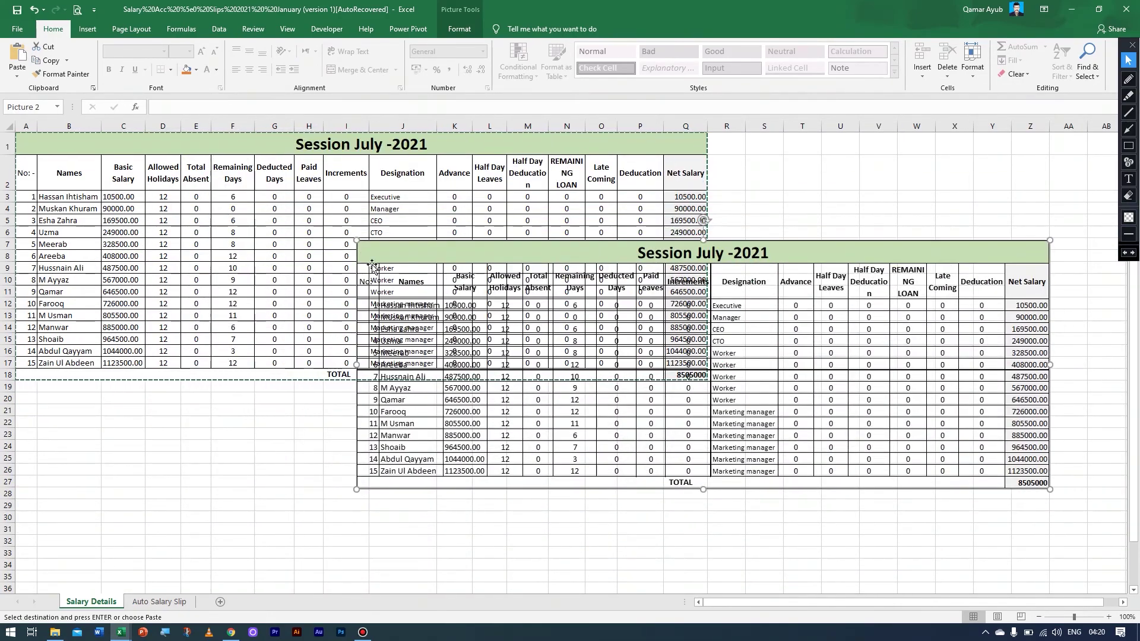
pyautogui.moveTo(356, 240); pyautogui.dragTo(726, 373)
pyautogui.moveTo(810, 426); pyautogui.dragTo(810, 196)
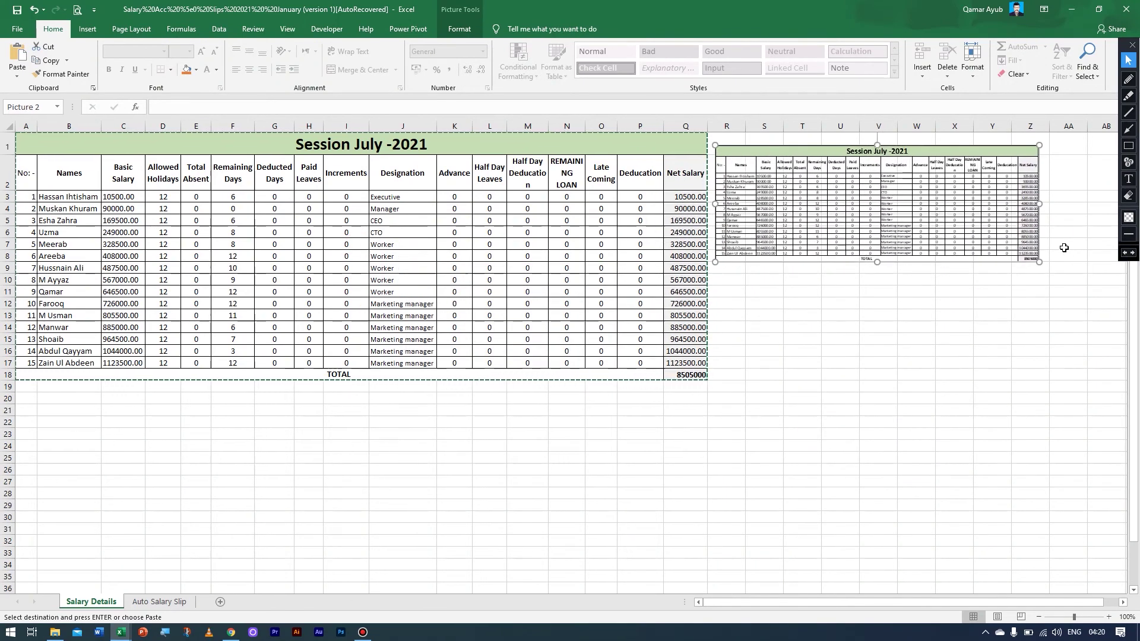
pyautogui.moveTo(1036, 259); pyautogui.dragTo(1041, 262)
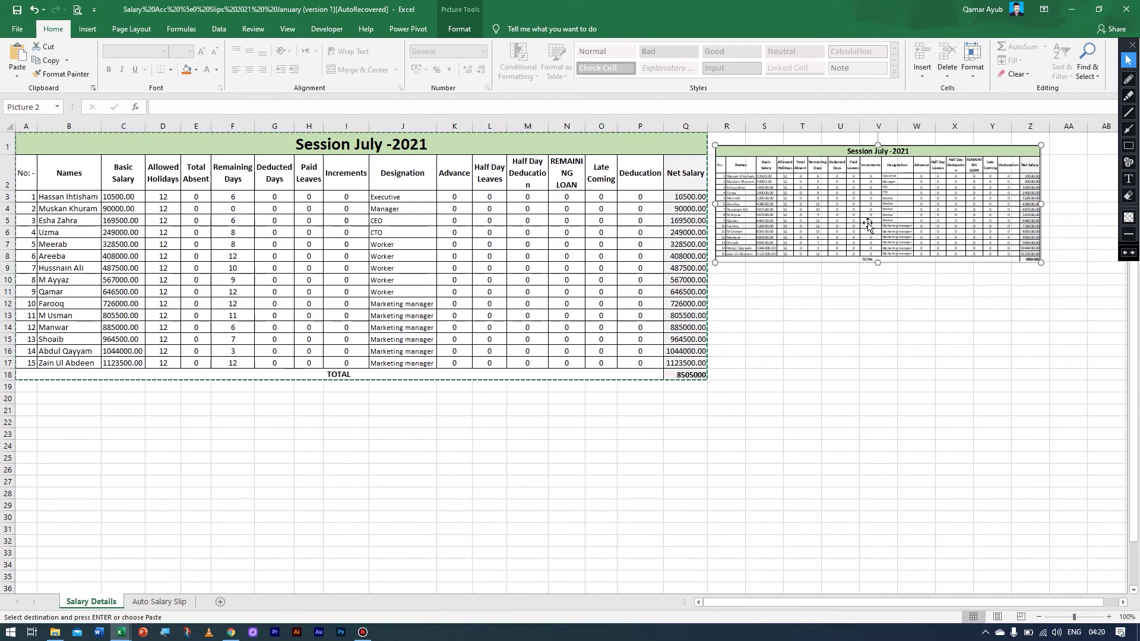
pyautogui.press('Delete')
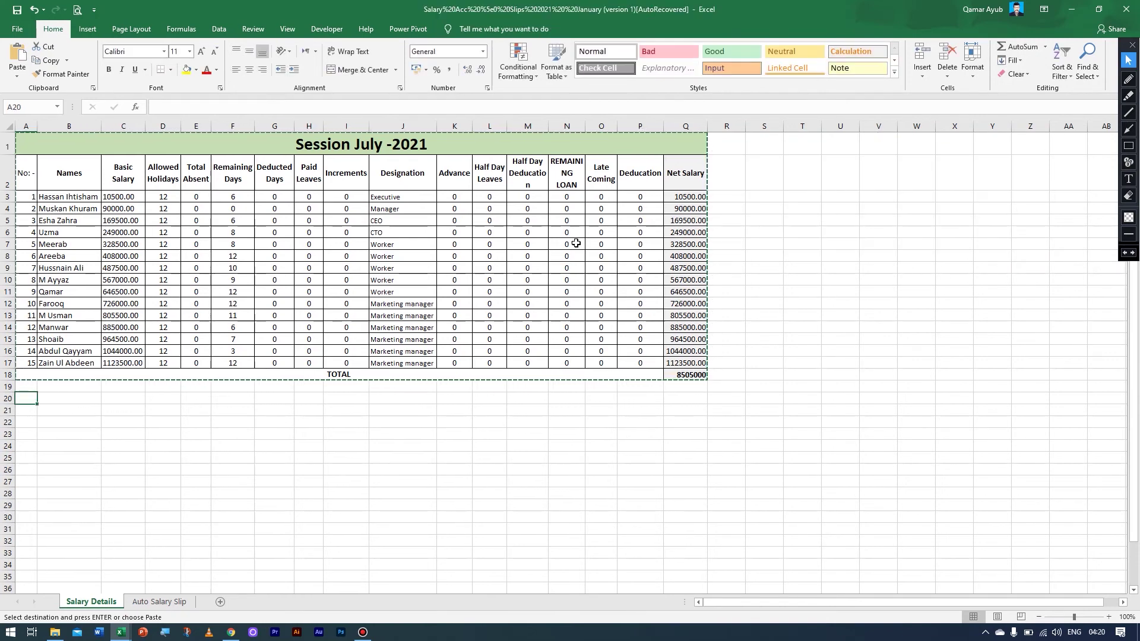
# Paste the table as a linked picture and size it below the original table.
pyautogui.click(28, 70)
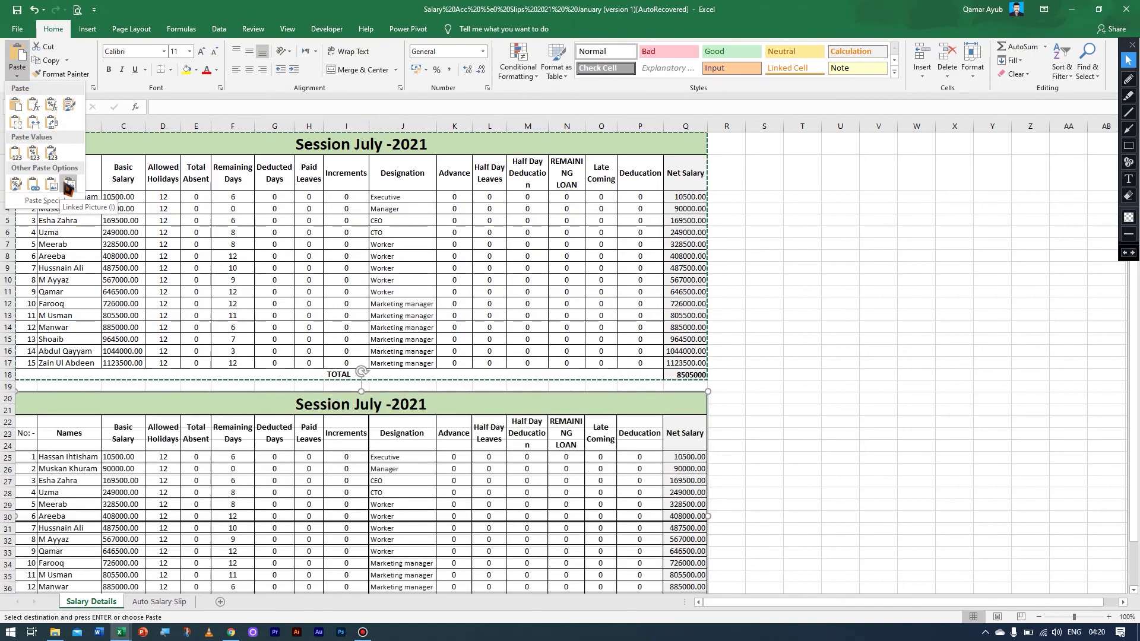
pyautogui.click(68, 187)
pyautogui.moveTo(9, 395); pyautogui.dragTo(298, 227)
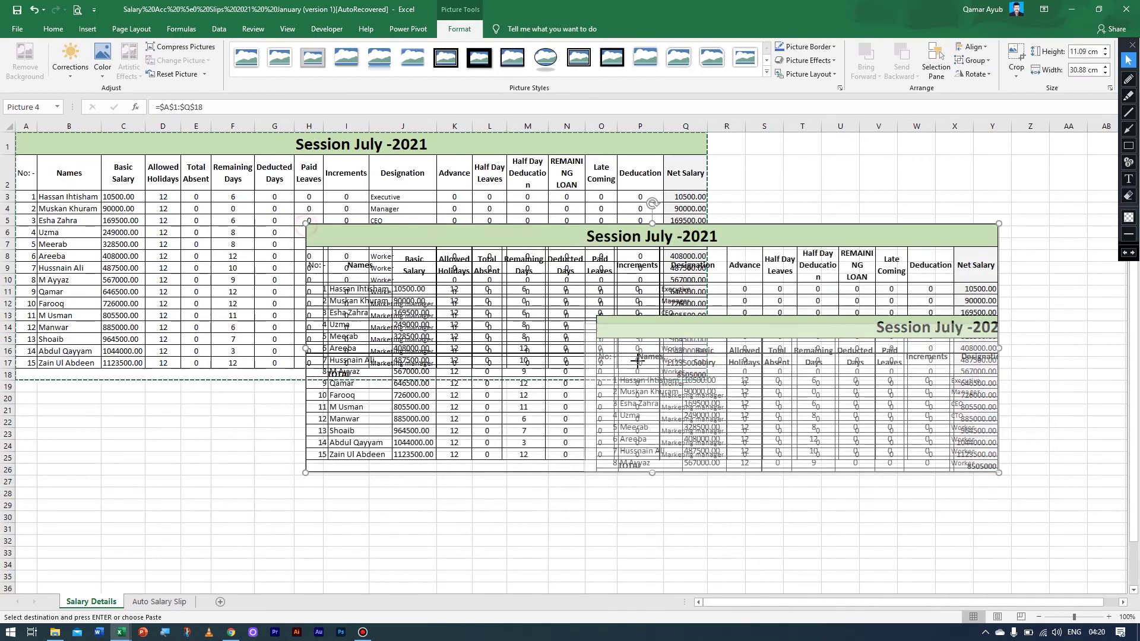
pyautogui.moveTo(299, 228); pyautogui.dragTo(639, 339)
pyautogui.moveTo(653, 402)
pyautogui.mouseDown()
pyautogui.moveTo(274, 429)
pyautogui.moveTo(203, 448)
pyautogui.mouseUp()
pyautogui.moveTo(548, 510); pyautogui.dragTo(772, 592)
pyautogui.moveTo(552, 487); pyautogui.dragTo(920, 366)
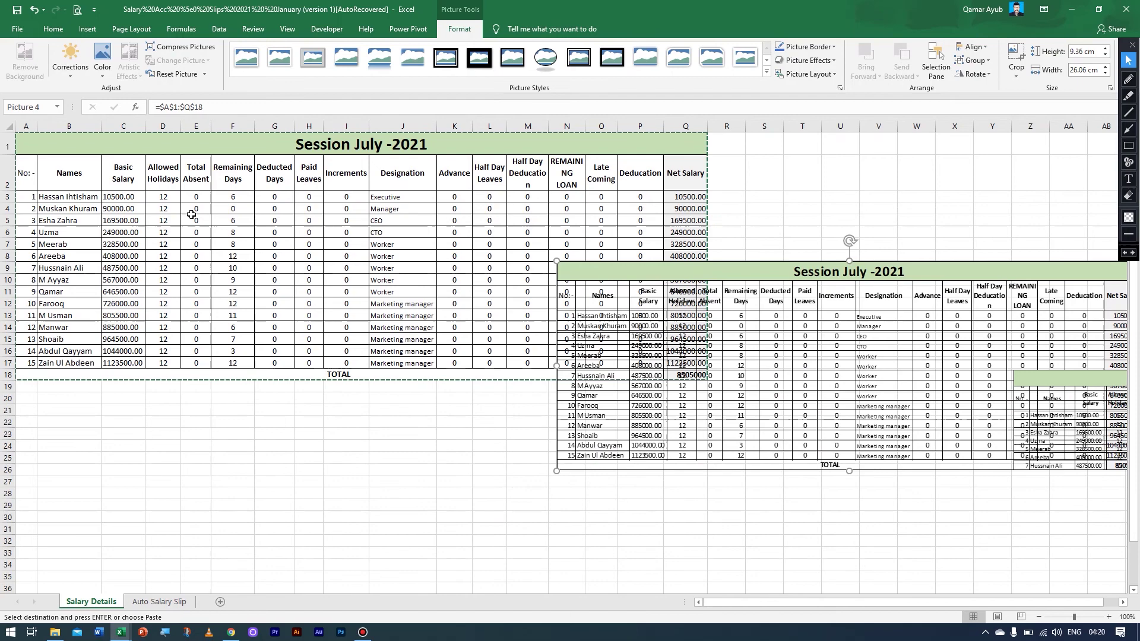
pyautogui.moveTo(563, 323)
pyautogui.mouseDown()
pyautogui.moveTo(427, 398)
pyautogui.moveTo(110, 460)
pyautogui.mouseUp()
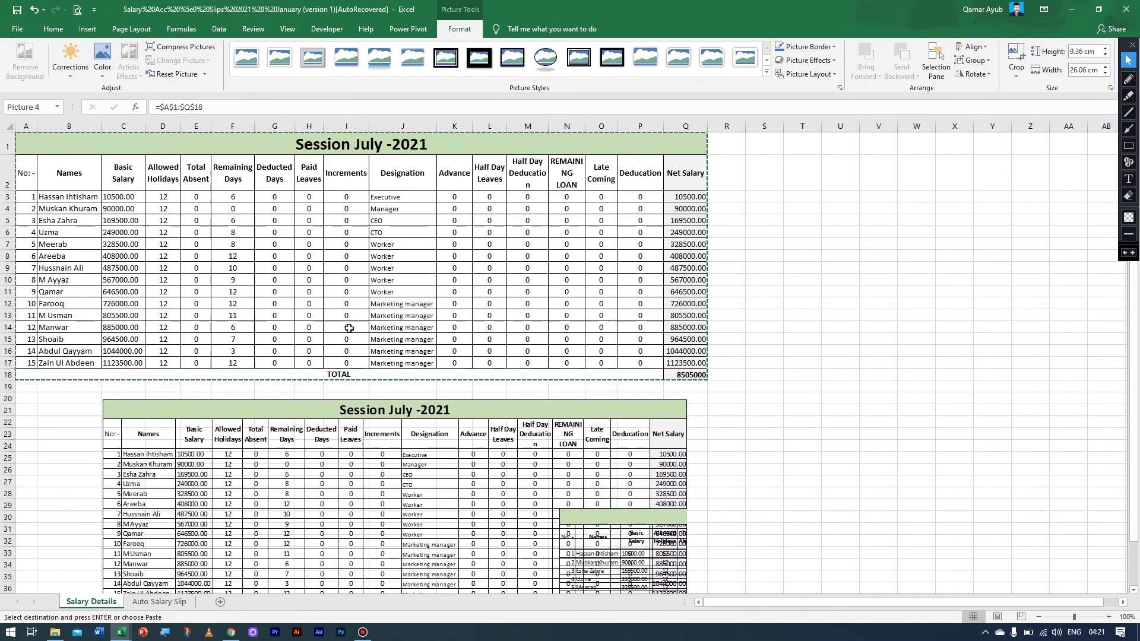
pyautogui.click(435, 141)
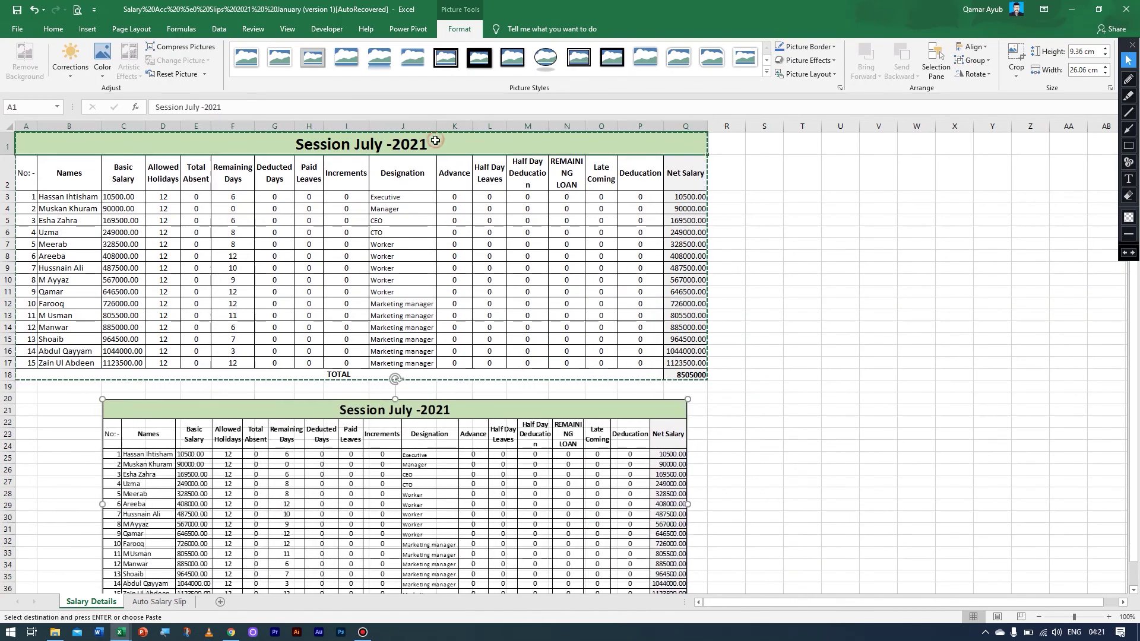
# Change the A1 title to 'Session July -20222'.
pyautogui.doubleClick(479, 148)
pyautogui.press('BackSpace')
pyautogui.write('22')
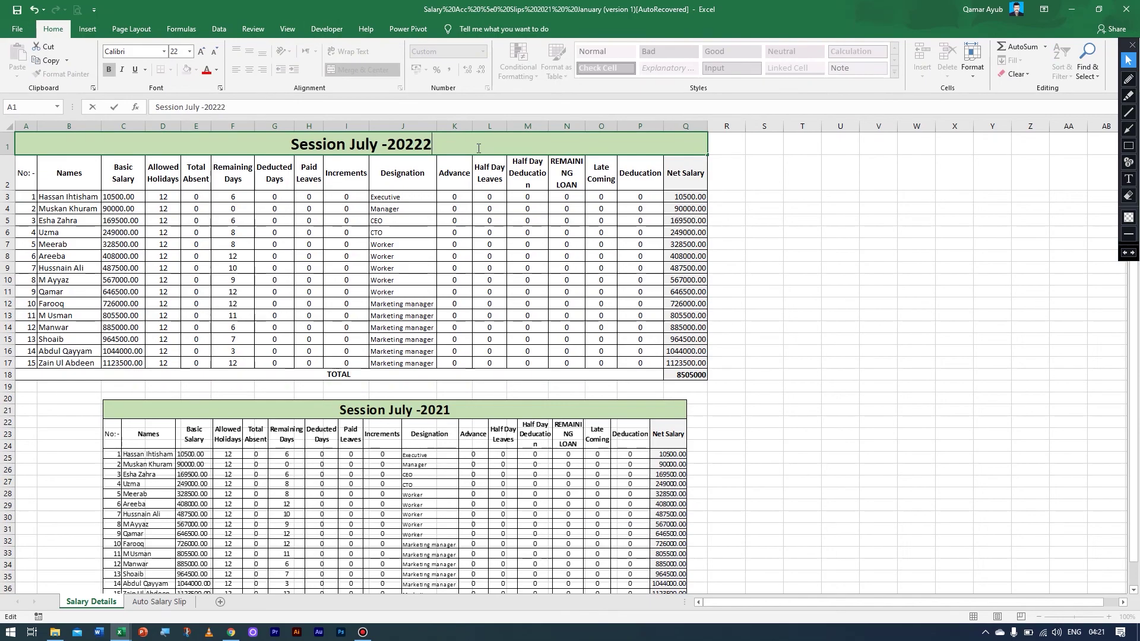
pyautogui.press('Return')
# Reposition the updated linked picture just below the table.
pyautogui.moveTo(376, 404); pyautogui.dragTo(534, 315)
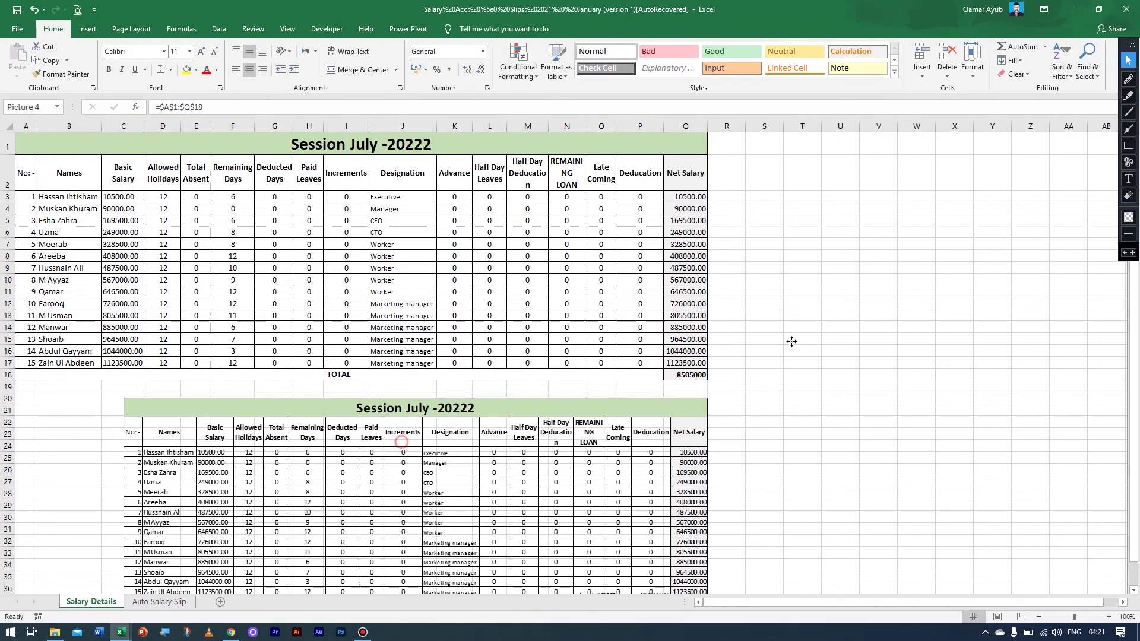
pyautogui.moveTo(662, 406)
pyautogui.mouseDown()
pyautogui.moveTo(530, 429)
pyautogui.moveTo(647, 491)
pyautogui.mouseUp()
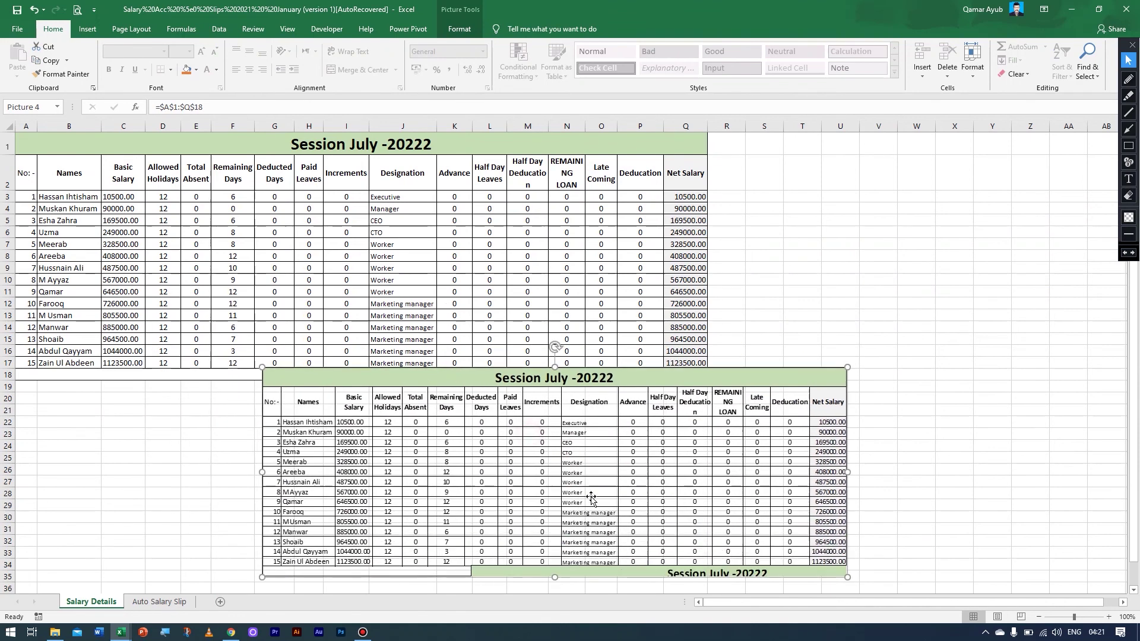
pyautogui.moveTo(520, 487); pyautogui.dragTo(520, 514)
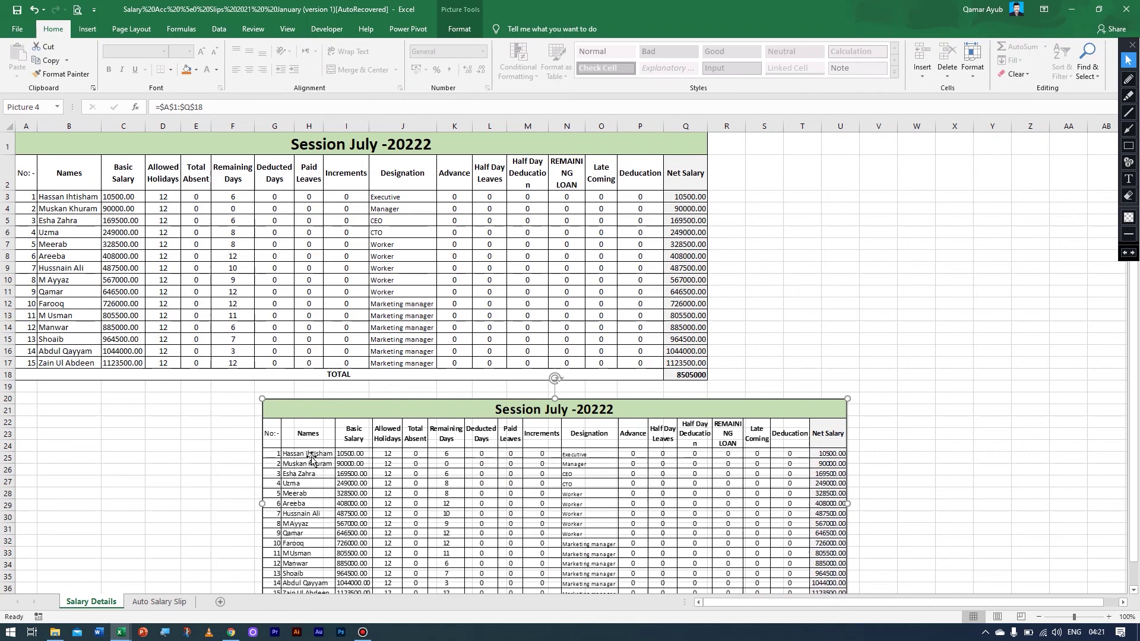
pyautogui.click(879, 305)
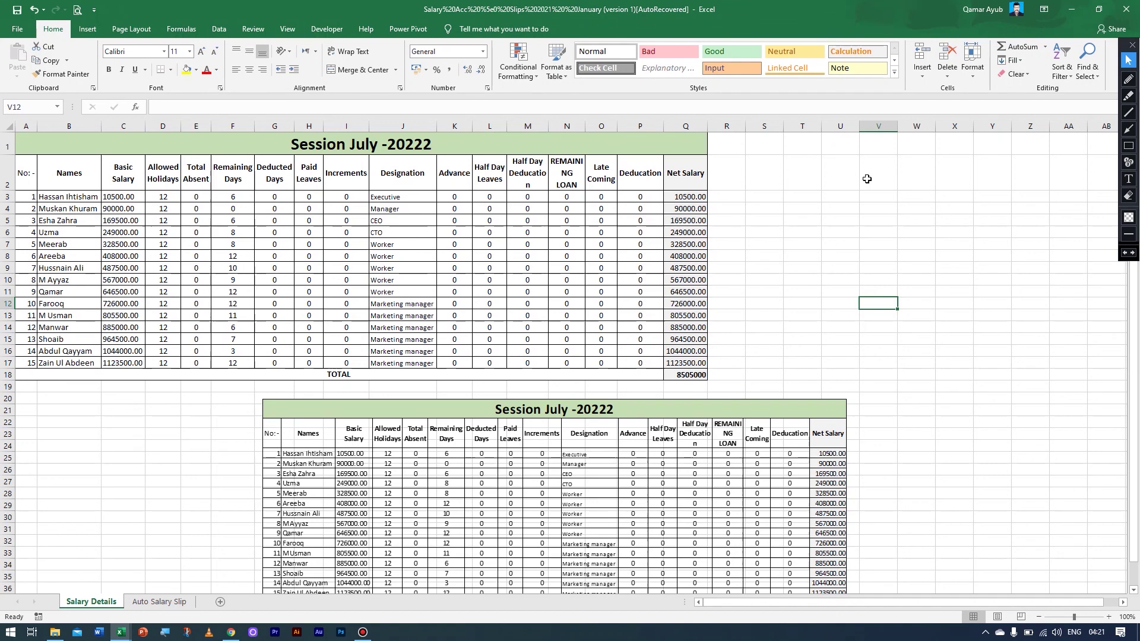
# Close the workbook without saving, then close the blank Book1 window.
pyautogui.click(1126, 9)
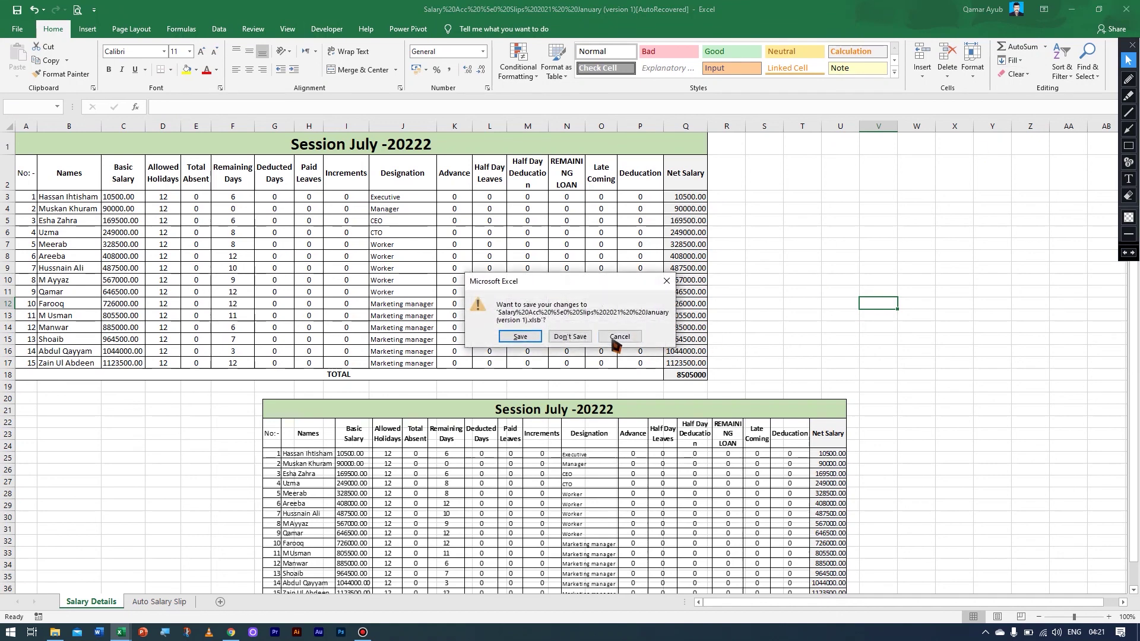
pyautogui.click(579, 337)
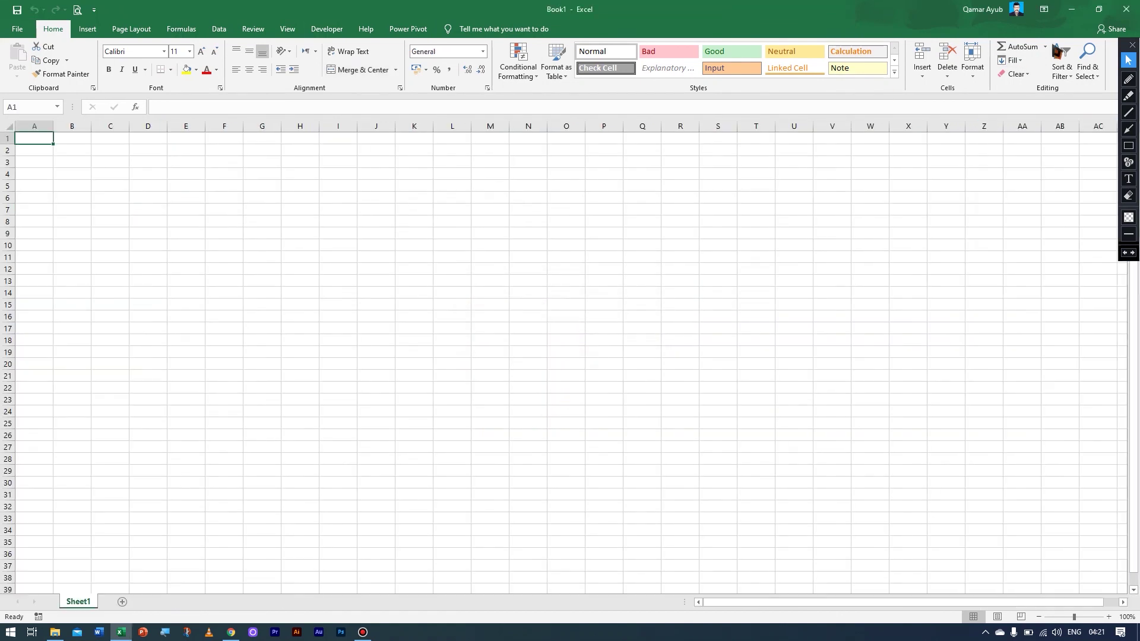
pyautogui.click(1127, 9)
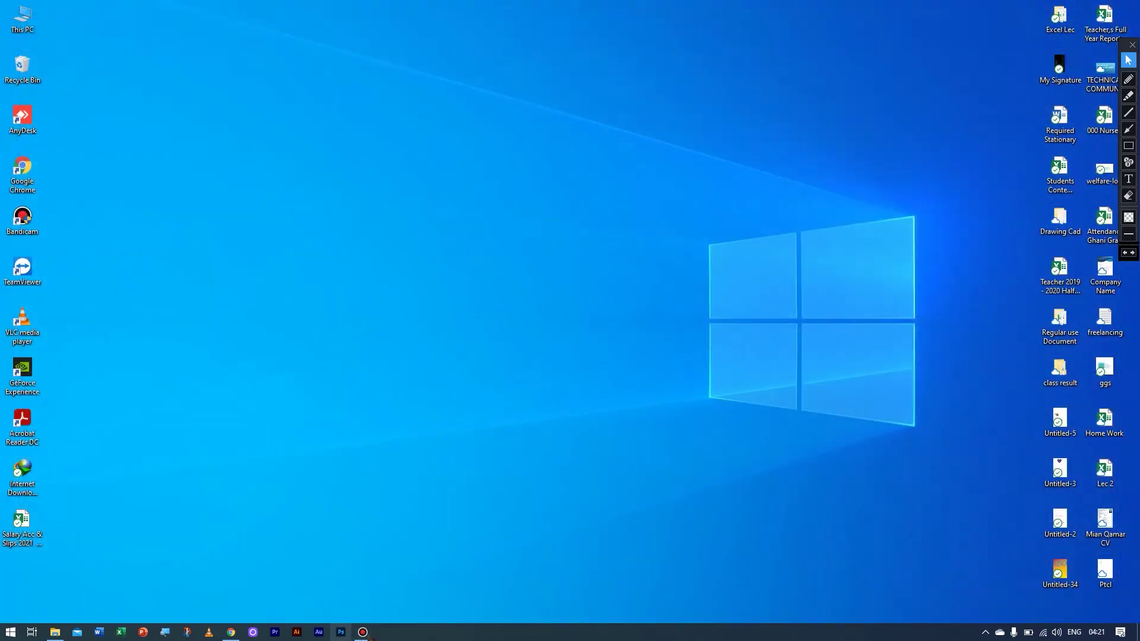